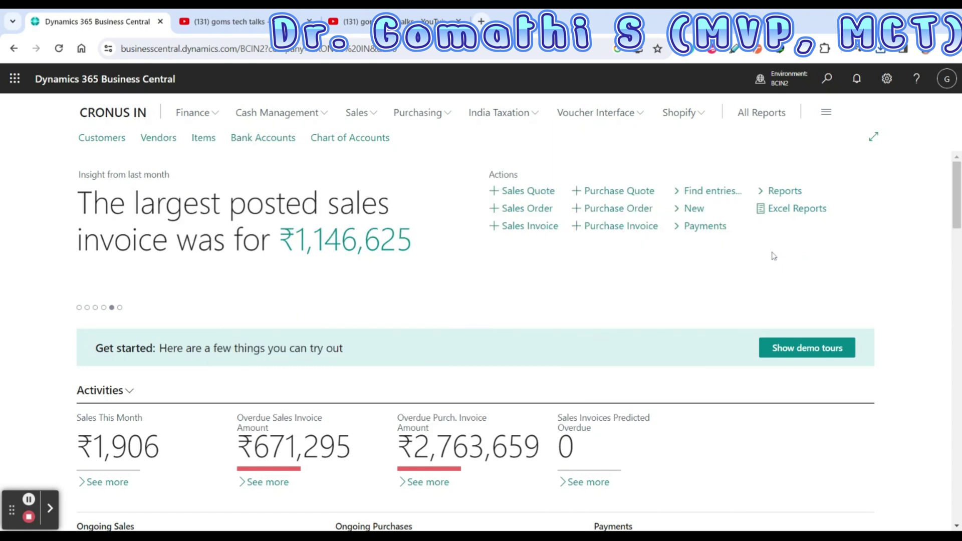
Pick the recorder's pen tool and scroll the CRONUS IN home page down to the empty Report Inbox
left_click(50, 508)
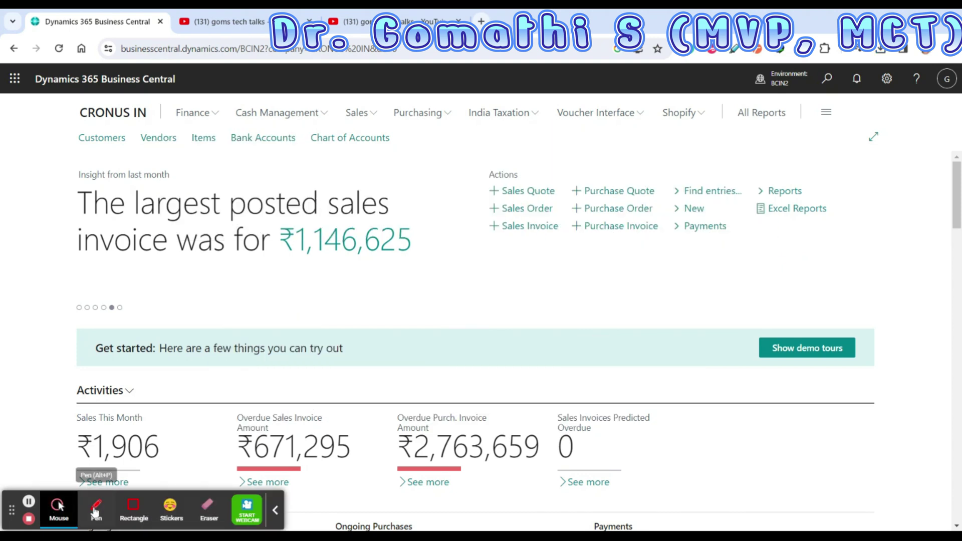
left_click(95, 511)
scroll(501, 396, "down", 15)
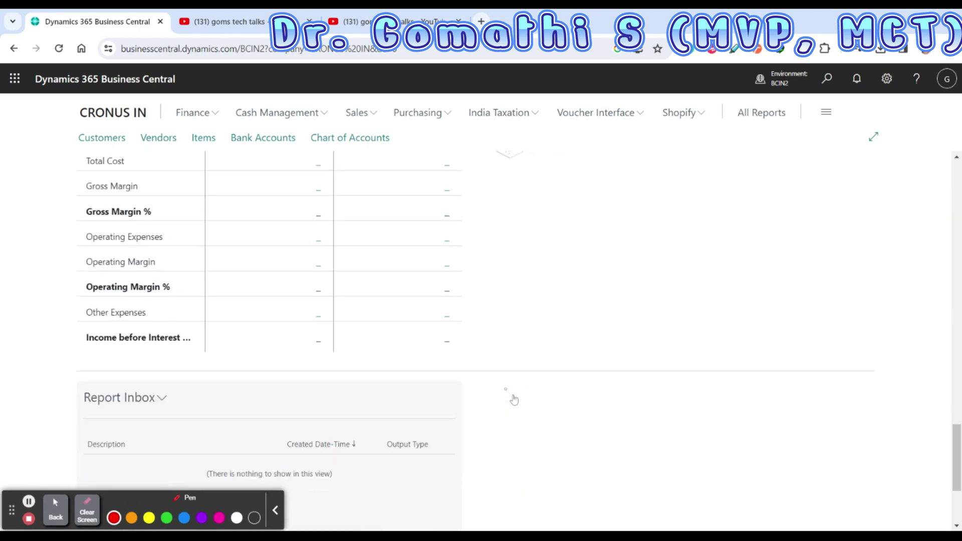
scroll(512, 398, "down", 3)
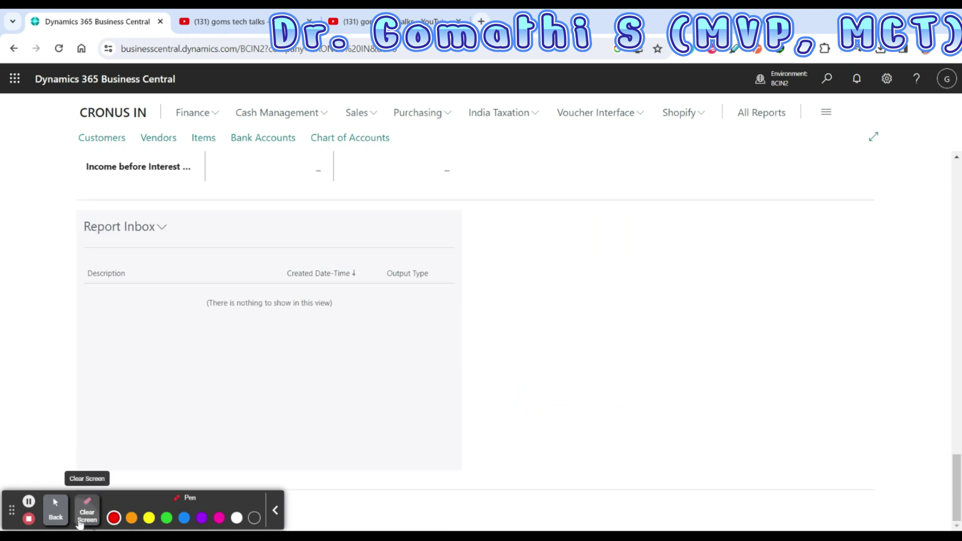
mouse_move(329, 329)
left_mouse_down()
mouse_move(307, 349)
mouse_move(338, 433)
left_mouse_up()
left_click_drag(316, 402, 355, 398)
mouse_move(339, 409)
left_mouse_down()
mouse_move(325, 437)
mouse_move(370, 438)
left_mouse_up()
mouse_move(181, 280)
left_mouse_down()
mouse_move(234, 273)
mouse_move(227, 340)
left_mouse_up()
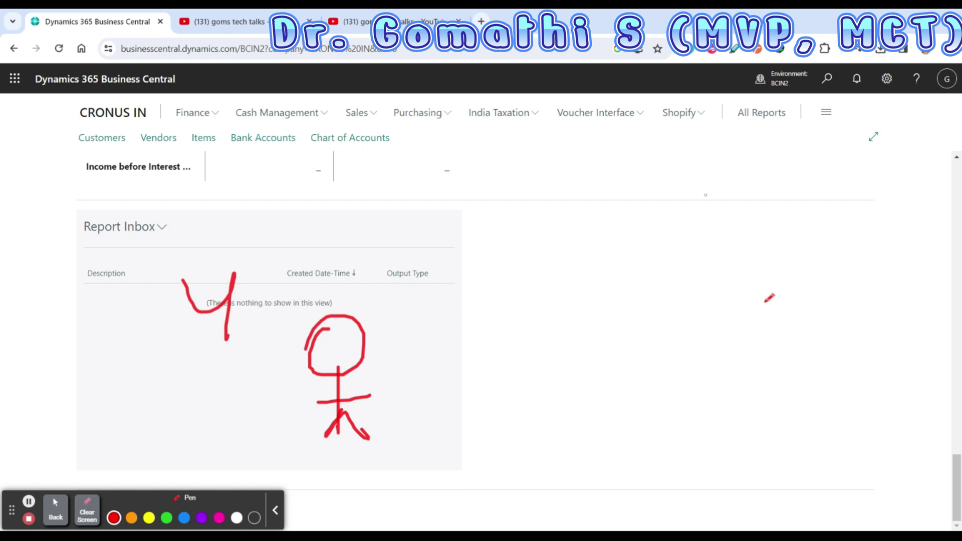
mouse_move(806, 230)
left_mouse_down()
mouse_move(812, 273)
mouse_move(801, 274)
left_mouse_up()
mouse_move(805, 278)
left_mouse_down()
mouse_move(807, 339)
mouse_move(841, 298)
left_mouse_up()
mouse_move(807, 321)
left_mouse_down()
mouse_move(791, 345)
mouse_move(831, 340)
left_mouse_up()
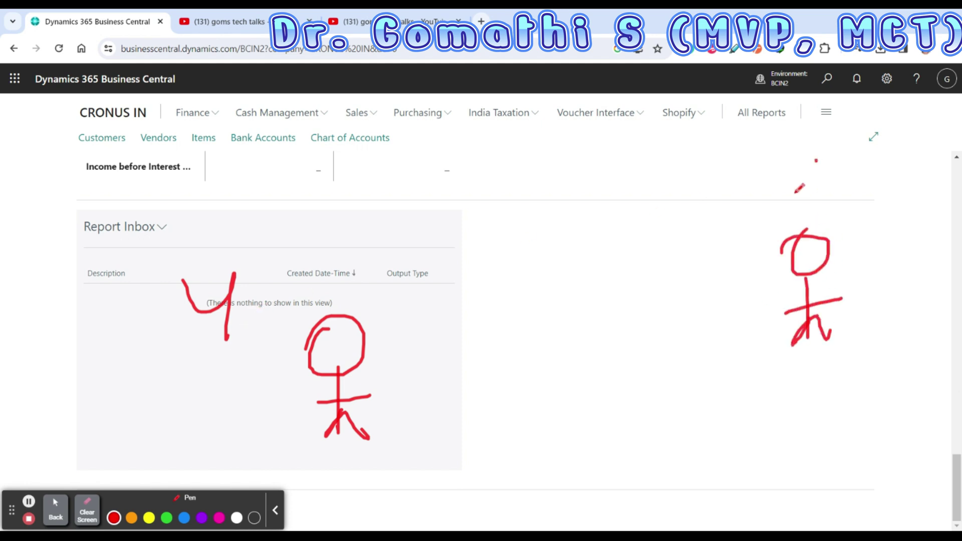
mouse_move(816, 160)
left_mouse_down()
mouse_move(826, 180)
mouse_move(864, 201)
left_mouse_up()
left_click_drag(879, 165, 884, 201)
left_click_drag(871, 193, 889, 191)
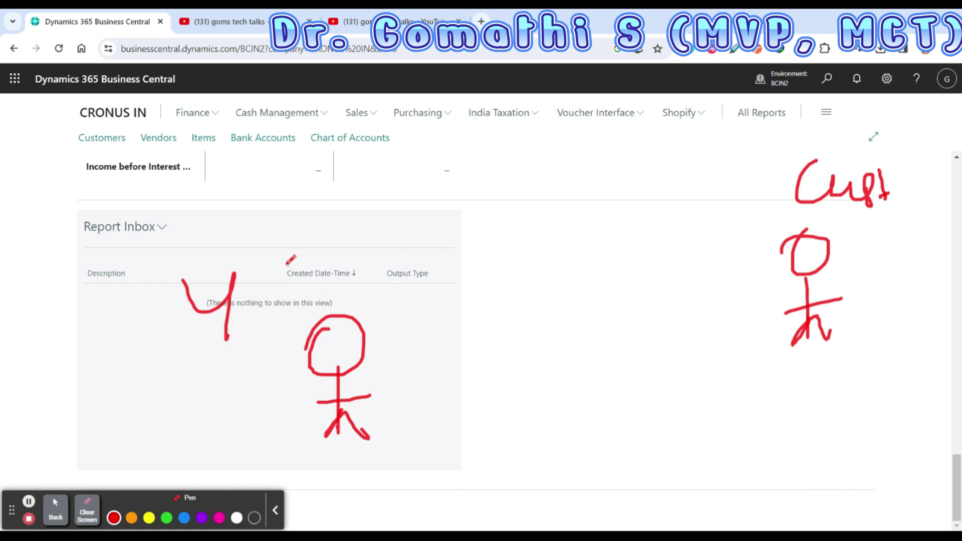
mouse_move(629, 144)
left_mouse_down()
mouse_move(633, 174)
mouse_move(669, 176)
mouse_move(697, 154)
mouse_move(723, 156)
mouse_move(729, 132)
left_mouse_up()
mouse_move(657, 187)
left_mouse_down()
mouse_move(724, 113)
mouse_move(658, 186)
left_mouse_up()
left_click_drag(394, 309, 745, 260)
left_click_drag(467, 359, 773, 315)
left_click_drag(468, 360, 718, 359)
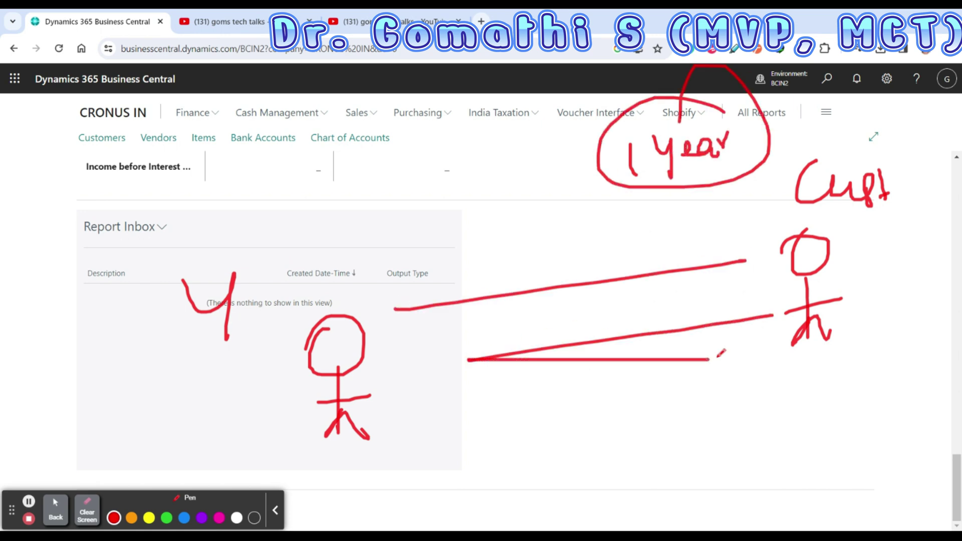
left_click_drag(551, 409, 712, 410)
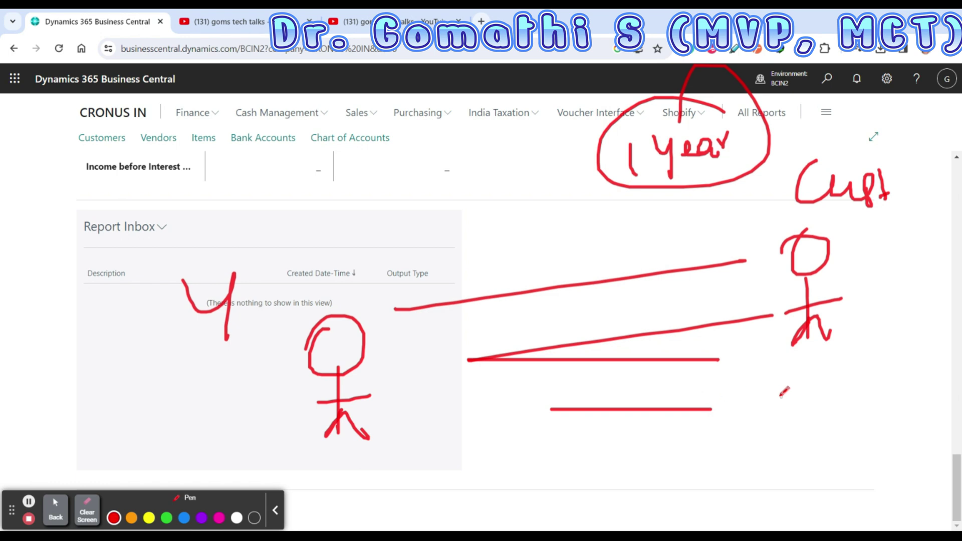
mouse_move(896, 152)
left_mouse_down()
mouse_move(751, 135)
mouse_move(896, 376)
mouse_move(936, 114)
left_mouse_up()
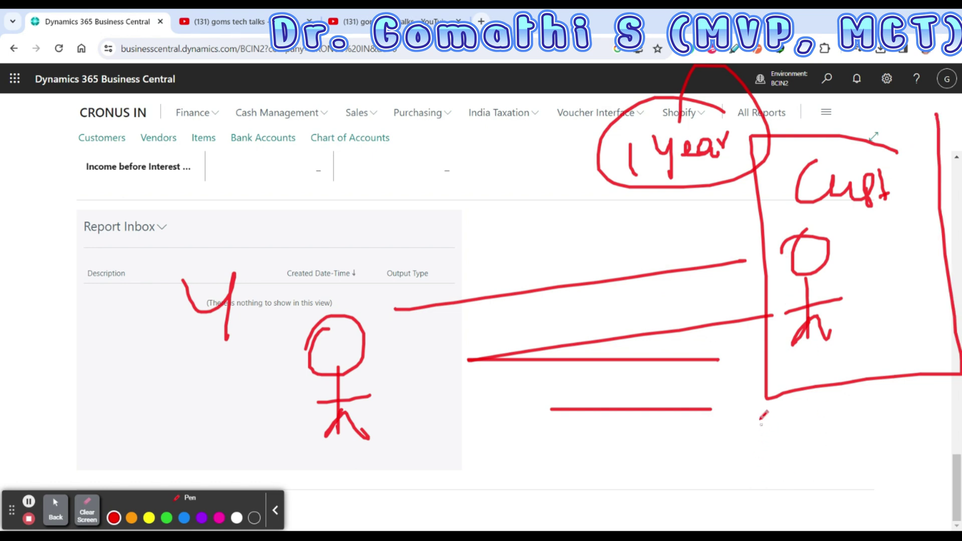
mouse_move(761, 419)
left_mouse_down()
mouse_move(760, 450)
mouse_move(806, 419)
mouse_move(875, 408)
left_mouse_up()
left_click_drag(877, 403, 903, 394)
mouse_move(904, 396)
left_mouse_down()
mouse_move(906, 383)
mouse_move(895, 400)
left_mouse_up()
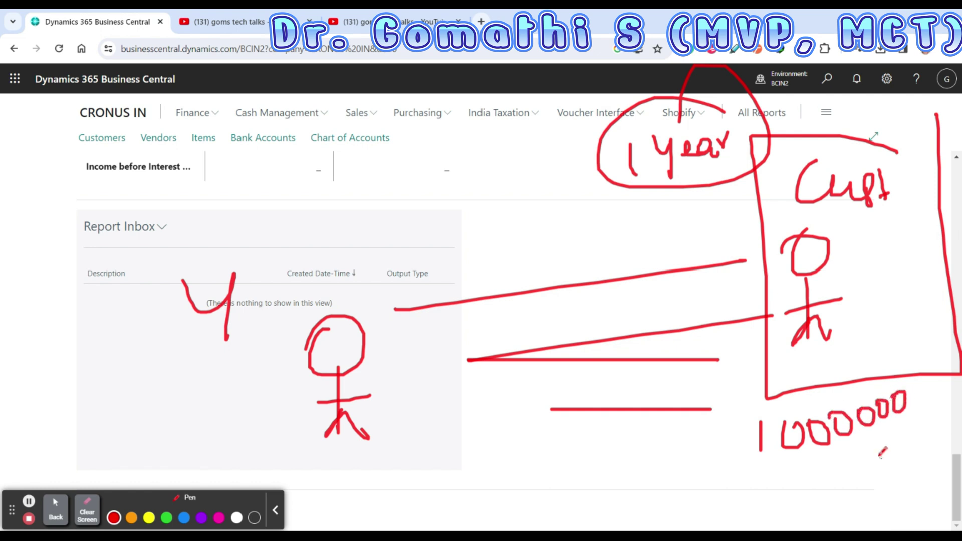
mouse_move(300, 223)
left_mouse_down()
mouse_move(340, 226)
mouse_move(345, 243)
left_mouse_up()
left_click(358, 206)
mouse_move(359, 221)
left_mouse_down()
mouse_move(359, 236)
mouse_move(382, 238)
left_mouse_up()
left_click_drag(391, 221, 415, 210)
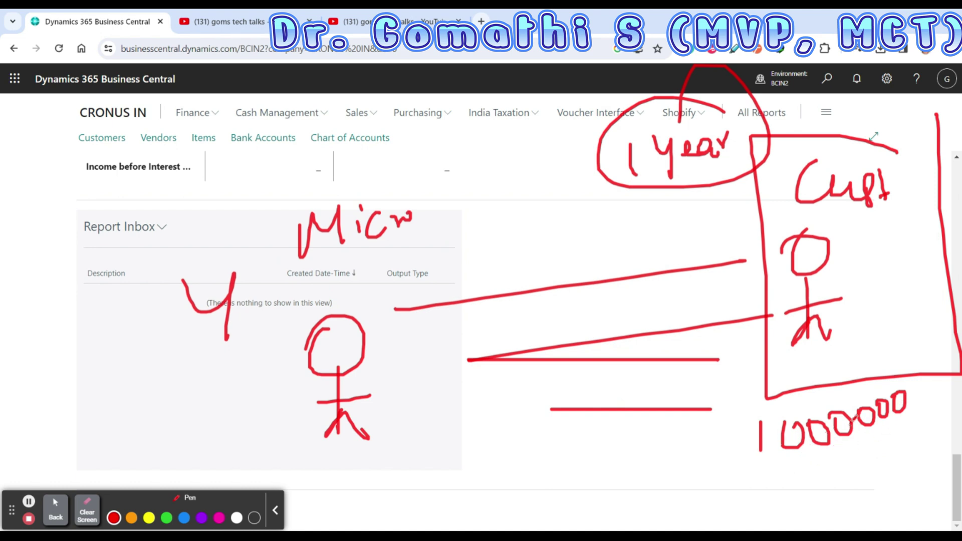
mouse_move(909, 385)
left_mouse_down()
mouse_move(901, 415)
mouse_move(911, 396)
left_mouse_up()
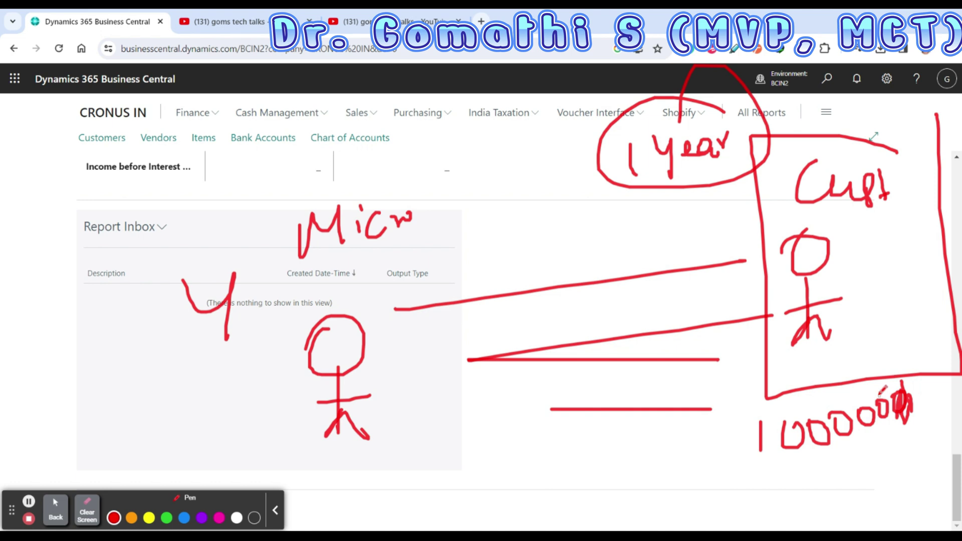
mouse_move(863, 253)
left_mouse_down()
mouse_move(857, 280)
mouse_move(936, 256)
left_mouse_up()
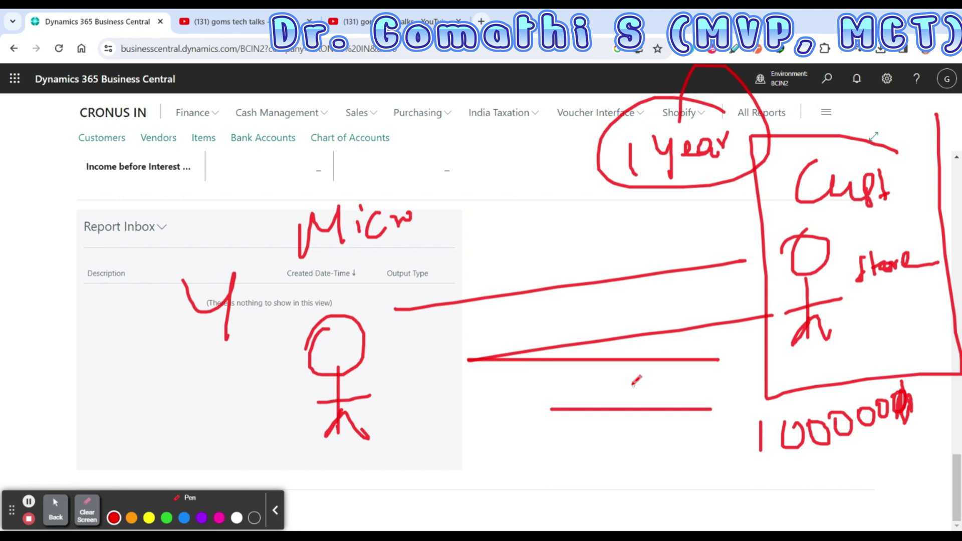
left_click(649, 222)
mouse_move(651, 213)
left_mouse_down()
mouse_move(689, 235)
mouse_move(668, 253)
left_mouse_up()
mouse_move(744, 218)
left_mouse_down()
mouse_move(736, 224)
mouse_move(741, 216)
left_mouse_up()
left_click_drag(749, 207, 754, 213)
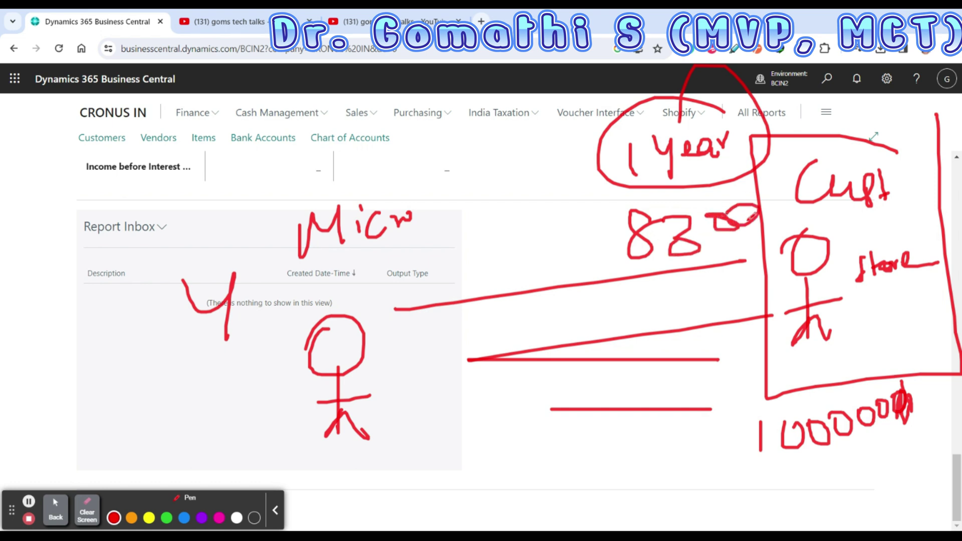
mouse_move(699, 278)
left_mouse_down()
mouse_move(706, 301)
mouse_move(771, 281)
mouse_move(751, 326)
left_mouse_up()
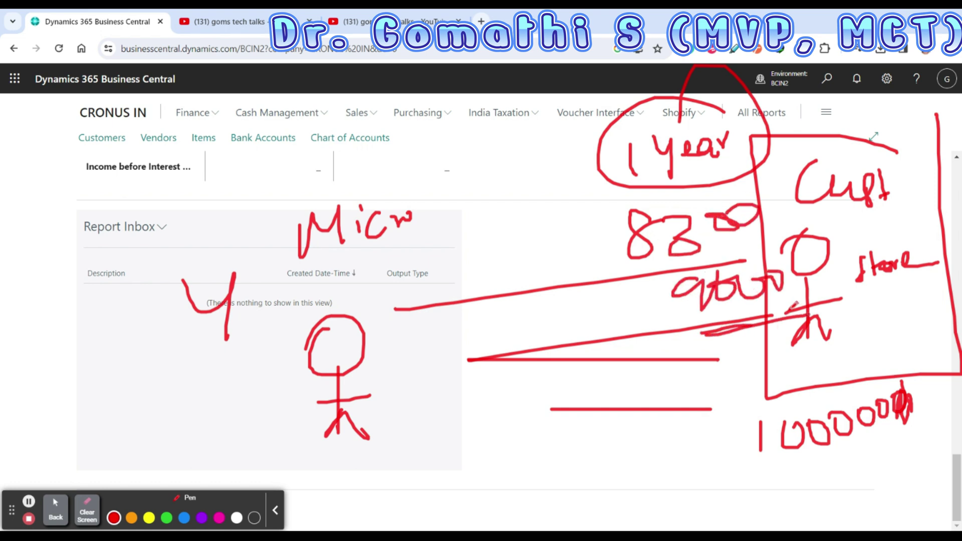
left_click(96, 515)
left_click(55, 508)
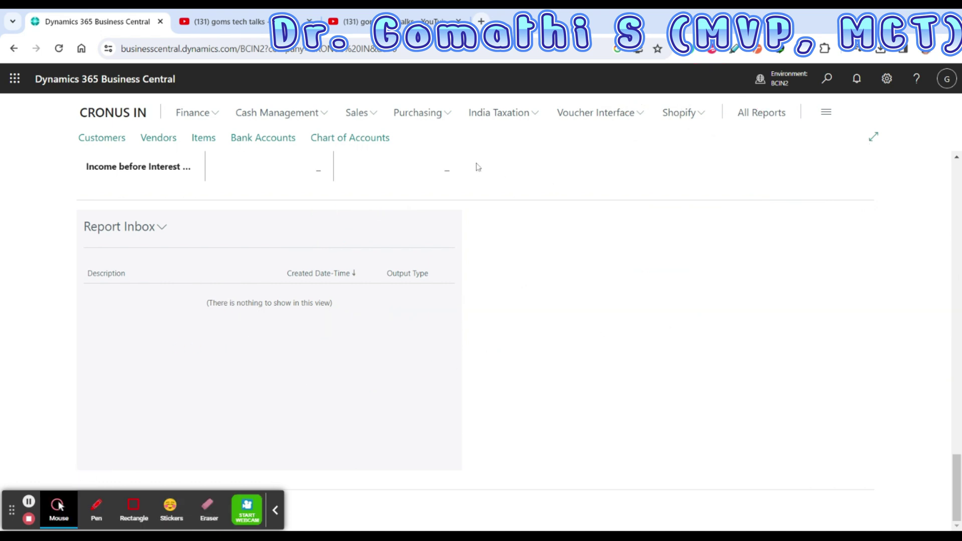
left_click(96, 511)
mouse_move(509, 144)
left_mouse_down()
mouse_move(509, 175)
mouse_move(521, 165)
mouse_move(509, 187)
left_mouse_up()
mouse_move(548, 127)
left_mouse_down()
mouse_move(561, 181)
mouse_move(681, 129)
mouse_move(699, 147)
left_mouse_up()
left_click_drag(495, 213, 737, 173)
left_click_drag(460, 253, 468, 306)
left_click(491, 286)
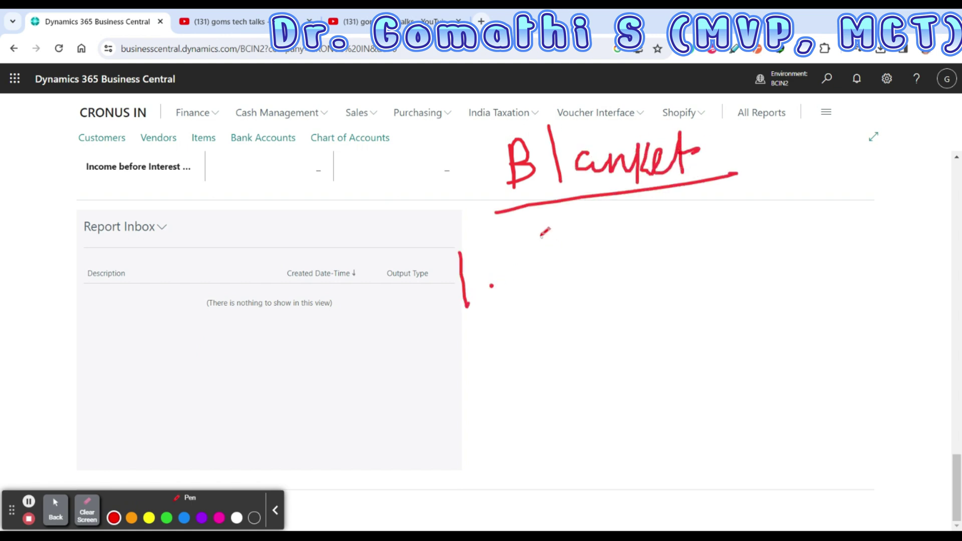
left_click_drag(541, 238, 569, 290)
mouse_move(564, 279)
left_mouse_down()
mouse_move(566, 290)
mouse_move(666, 268)
mouse_move(686, 235)
mouse_move(769, 244)
mouse_move(793, 219)
left_mouse_up()
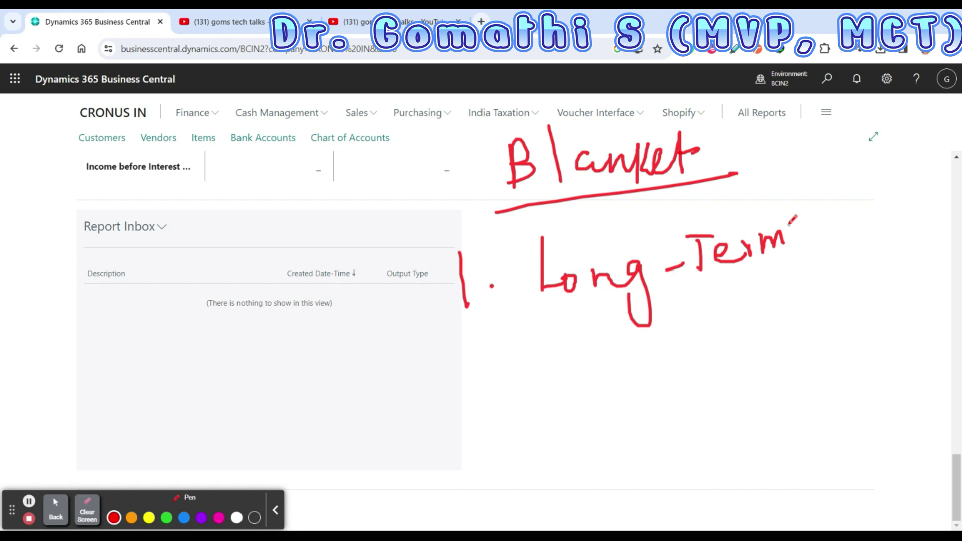
left_click_drag(464, 357, 519, 386)
left_click(521, 381)
left_click_drag(556, 340, 558, 381)
mouse_move(546, 345)
left_mouse_down()
mouse_move(550, 360)
mouse_move(659, 370)
mouse_move(726, 325)
mouse_move(759, 346)
mouse_move(801, 326)
mouse_move(794, 378)
left_mouse_up()
mouse_move(866, 268)
left_mouse_down()
mouse_move(867, 318)
mouse_move(922, 286)
left_mouse_up()
left_click(912, 288)
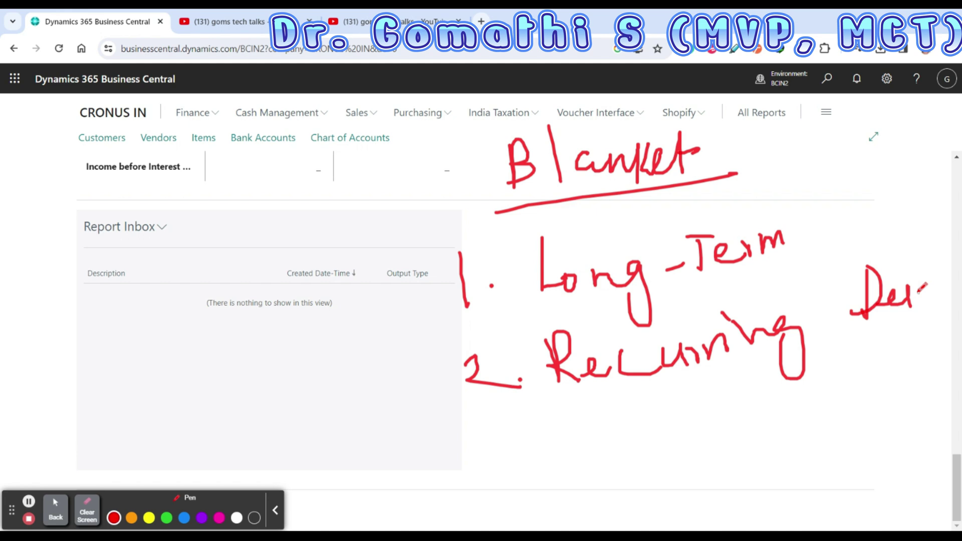
mouse_move(479, 422)
left_mouse_down()
mouse_move(494, 435)
mouse_move(486, 455)
left_mouse_up()
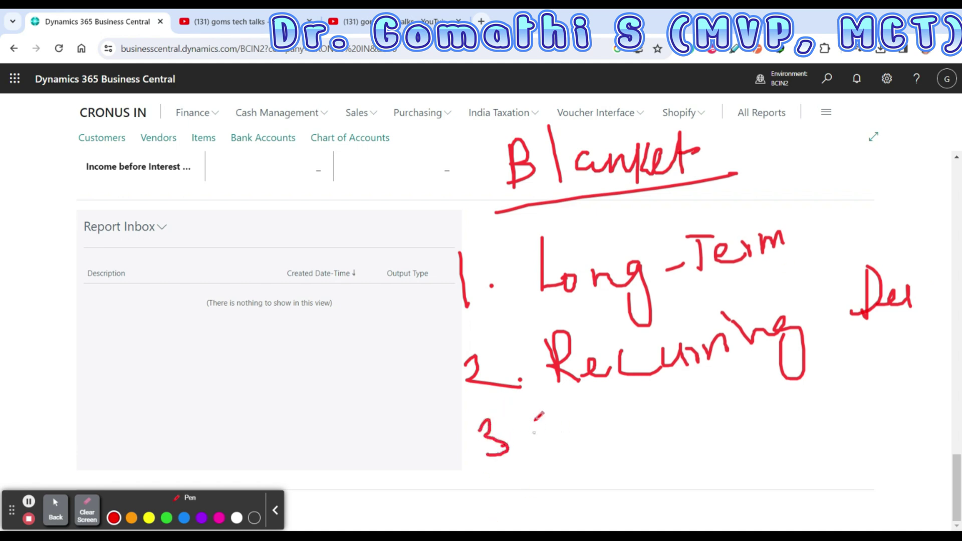
left_click_drag(536, 421, 550, 473)
mouse_move(541, 430)
left_mouse_down()
mouse_move(574, 423)
mouse_move(576, 443)
left_mouse_up()
mouse_move(583, 440)
left_mouse_down()
mouse_move(601, 443)
mouse_move(624, 425)
mouse_move(721, 425)
mouse_move(762, 411)
left_mouse_up()
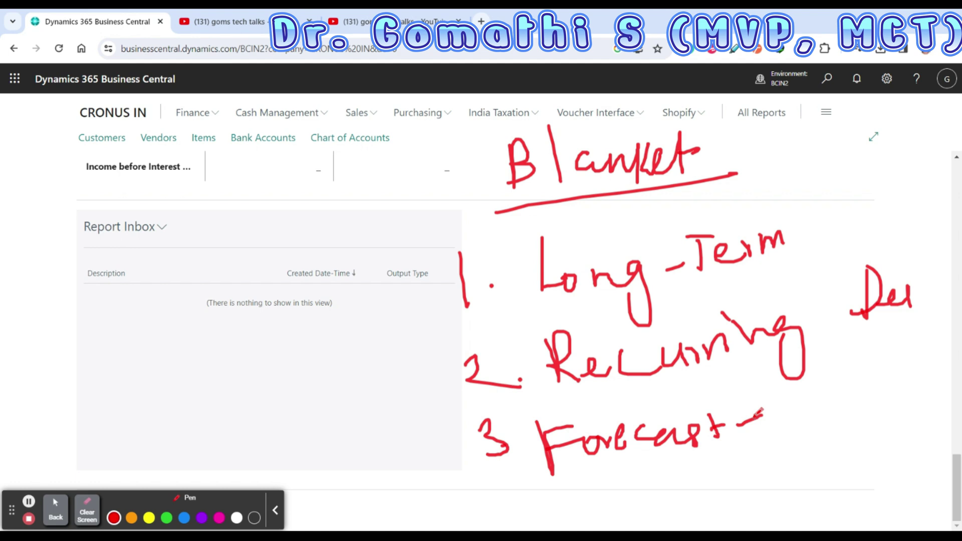
left_click_drag(519, 474, 529, 501)
left_click(540, 494)
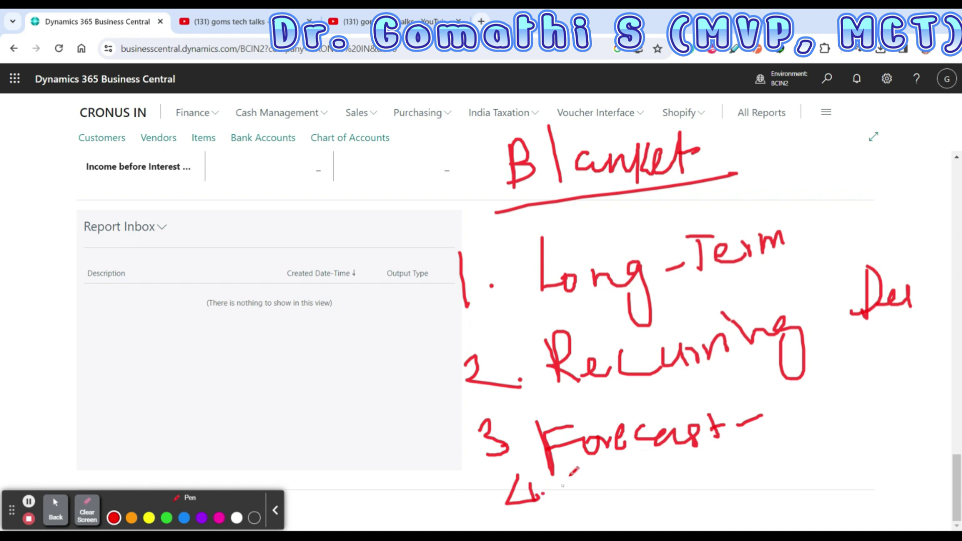
mouse_move(574, 471)
left_mouse_down()
mouse_move(569, 493)
mouse_move(608, 473)
mouse_move(668, 474)
left_mouse_up()
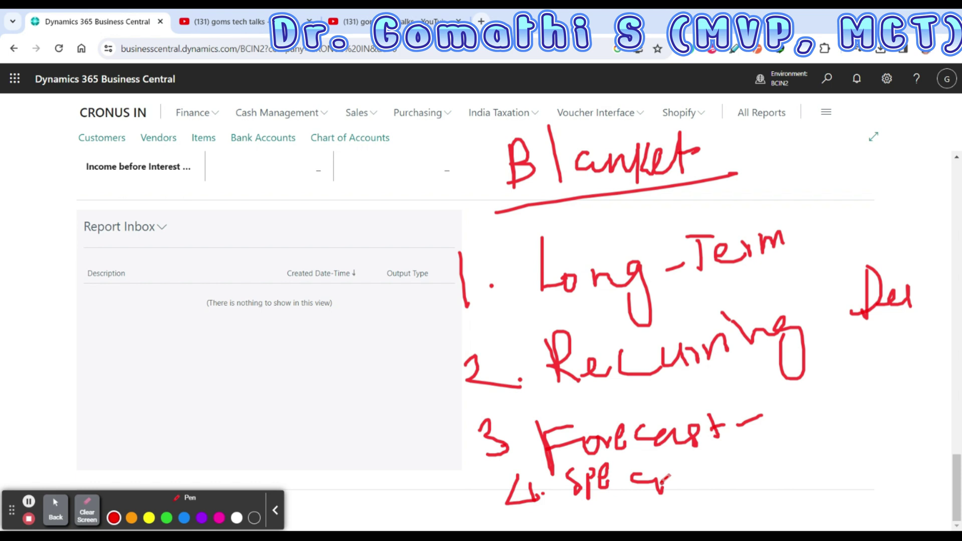
left_click_drag(575, 506, 565, 524)
mouse_move(577, 518)
left_mouse_down()
mouse_move(634, 496)
mouse_move(675, 515)
left_mouse_up()
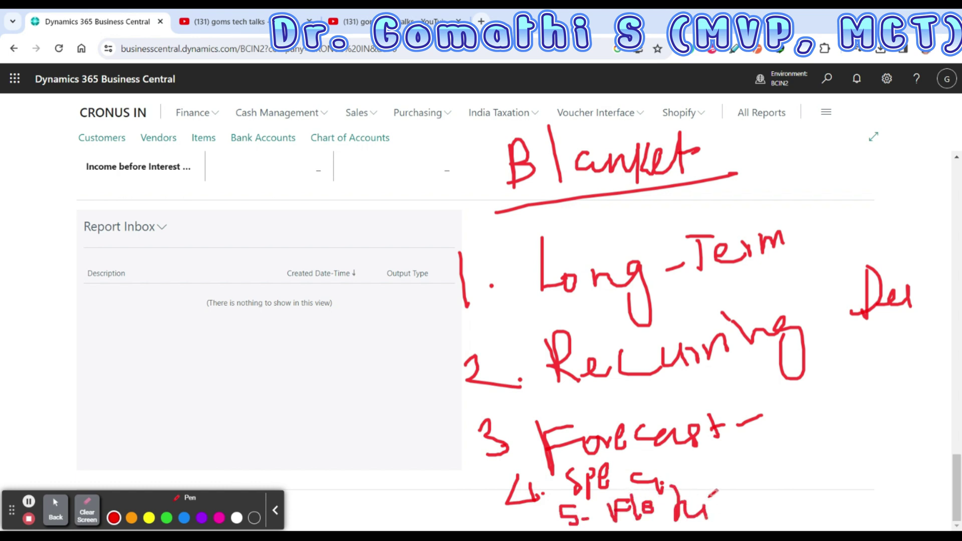
mouse_move(712, 494)
left_mouse_down()
mouse_move(717, 520)
mouse_move(736, 515)
left_mouse_up()
Clear the annotations and switch to the goms tech talks YouTube channel tab
left_click(86, 510)
left_click(56, 508)
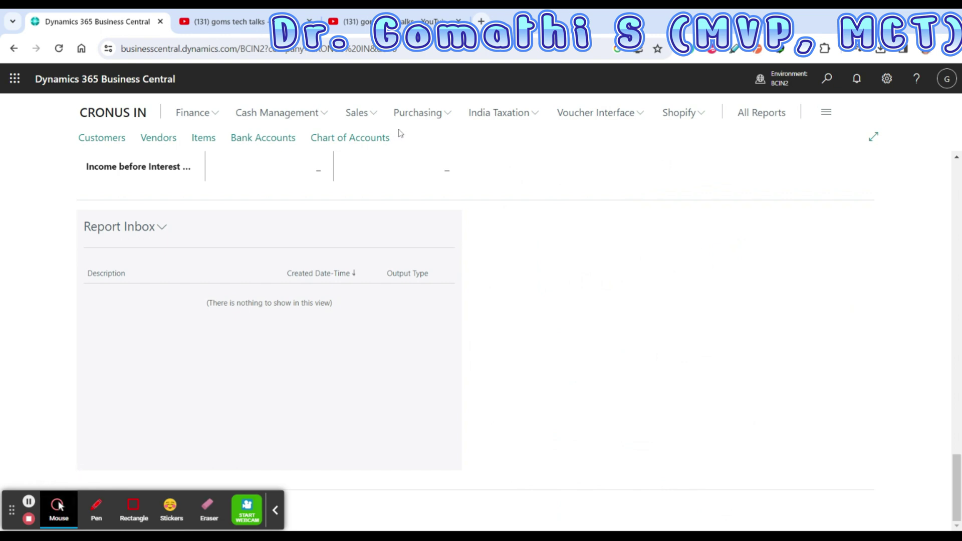
left_click(225, 21)
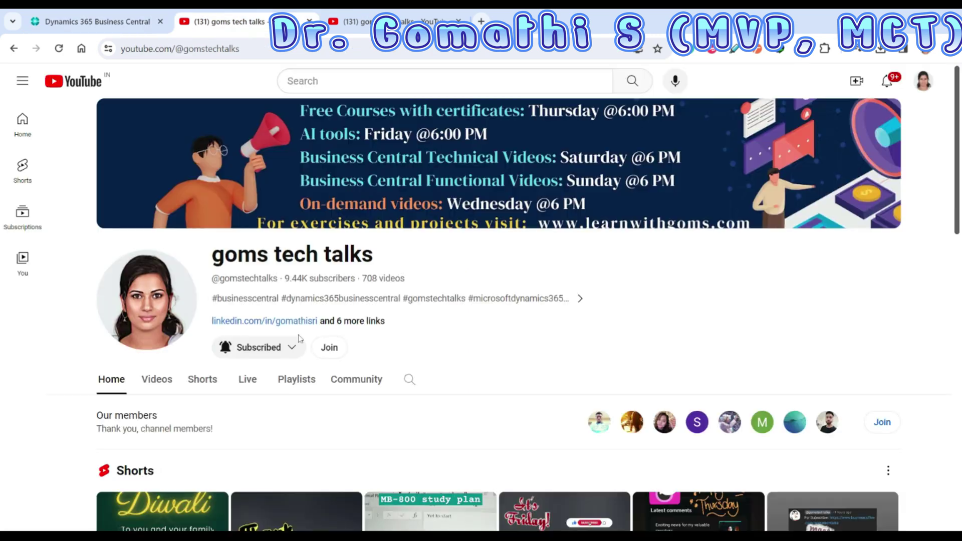
Circle the channel name, the membership option and the row of channel members
left_click(58, 506)
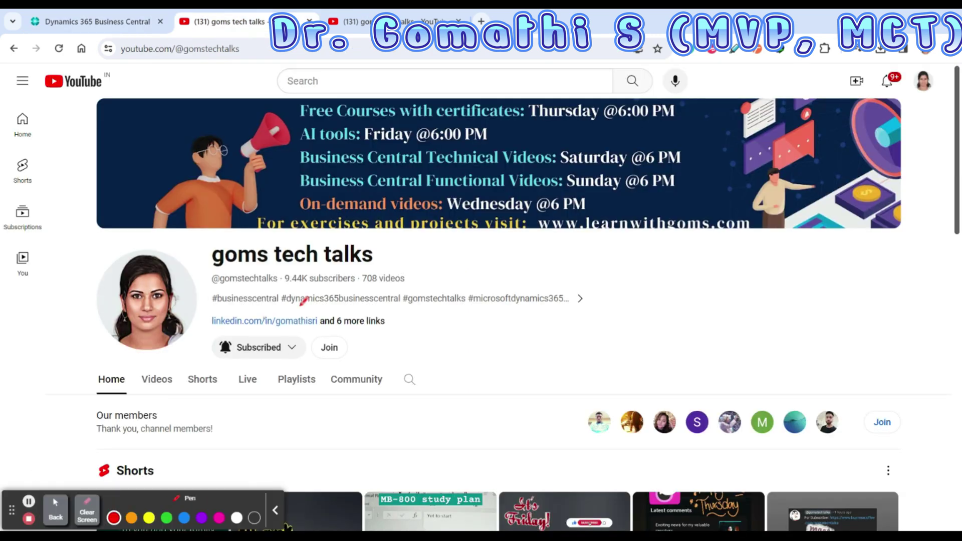
mouse_move(289, 234)
left_mouse_down()
mouse_move(256, 317)
mouse_move(219, 209)
left_mouse_up()
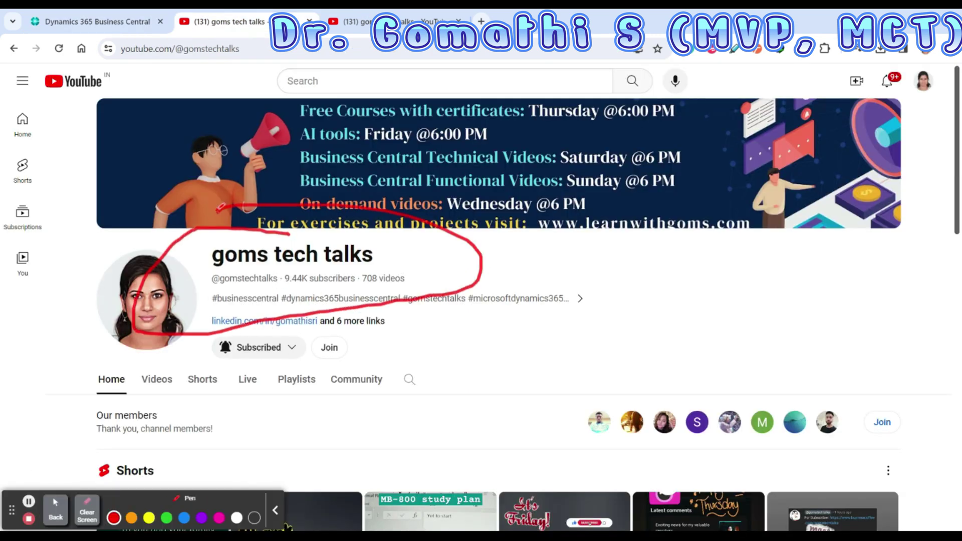
mouse_move(354, 323)
left_mouse_down()
mouse_move(308, 330)
mouse_move(364, 320)
left_mouse_up()
mouse_move(421, 302)
left_mouse_down()
mouse_move(396, 327)
mouse_move(429, 325)
left_mouse_up()
mouse_move(706, 363)
left_mouse_down()
mouse_move(654, 456)
mouse_move(498, 337)
left_mouse_up()
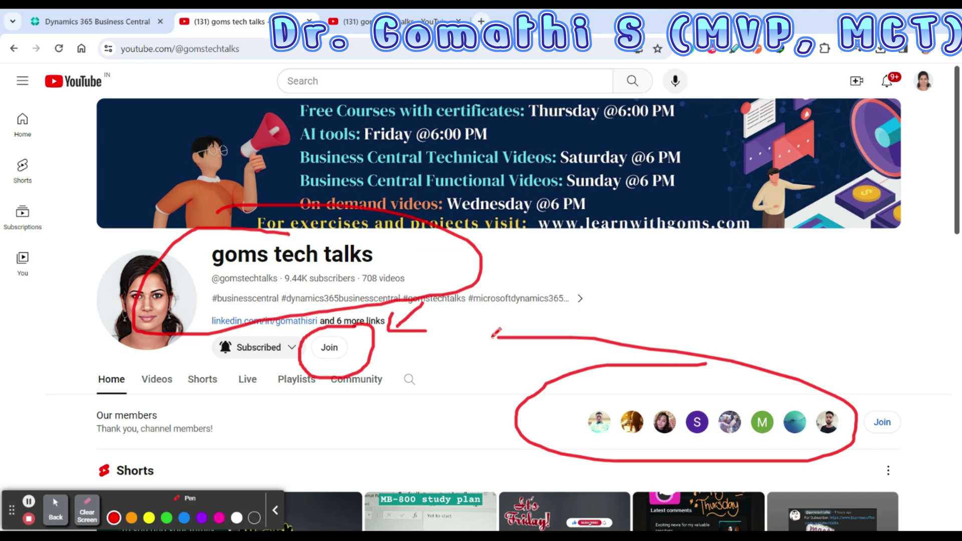
scroll(495, 311, "down", 4)
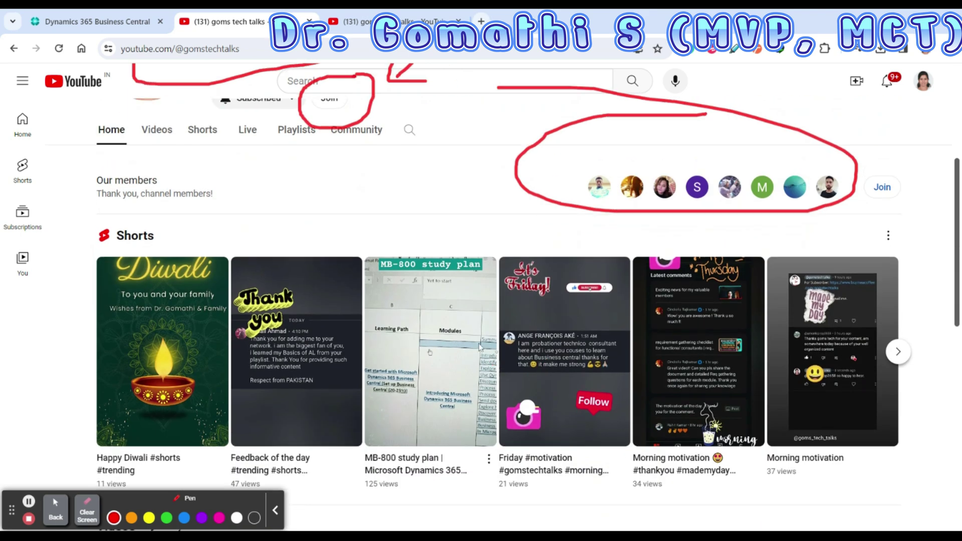
scroll(451, 201, "up", 3)
Open the channel's playlists page and mark up its Business Central tutorial playlists
left_click(429, 15)
scroll(634, 360, "up", 10)
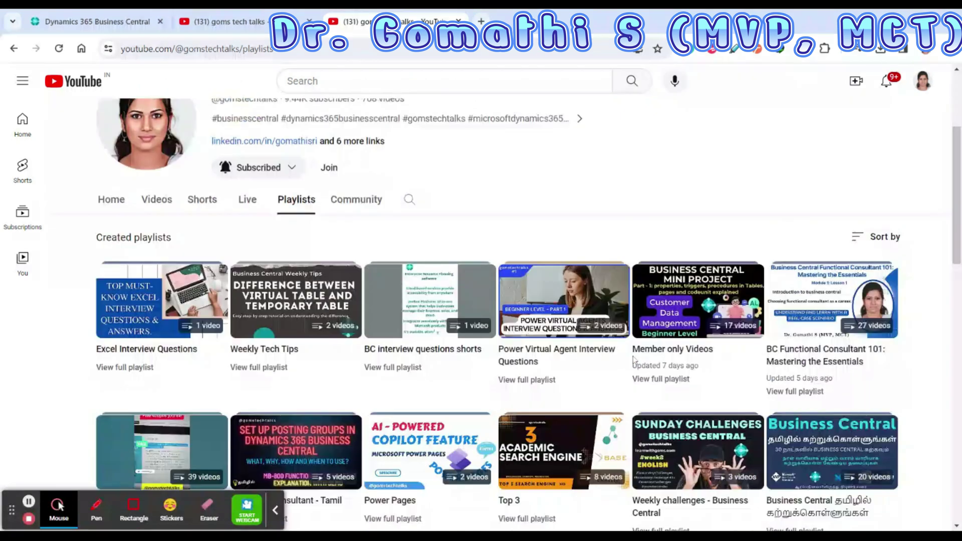
left_click(96, 508)
mouse_move(711, 250)
left_mouse_down()
mouse_move(666, 383)
mouse_move(673, 213)
left_mouse_up()
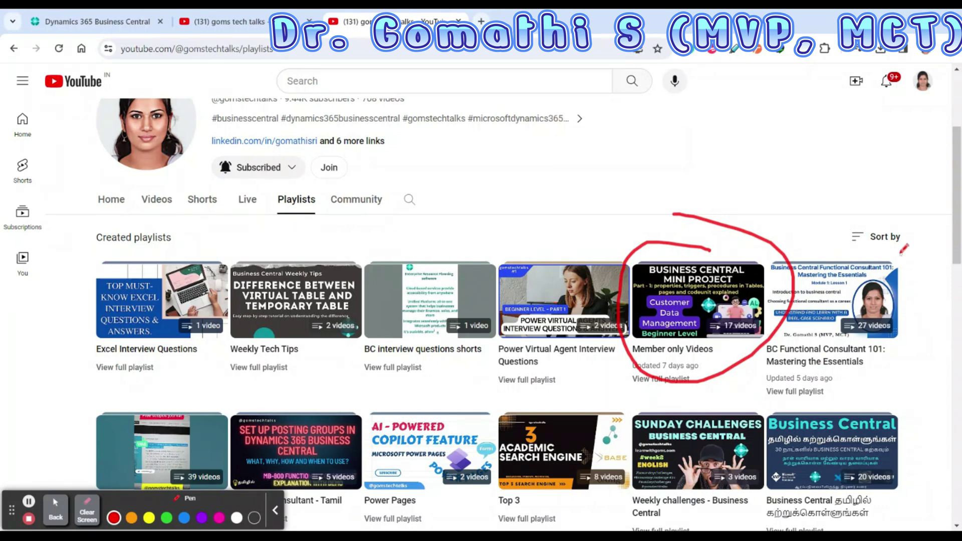
mouse_move(904, 248)
left_mouse_down()
mouse_move(847, 386)
mouse_move(801, 226)
left_mouse_up()
scroll(511, 493, "down", 5)
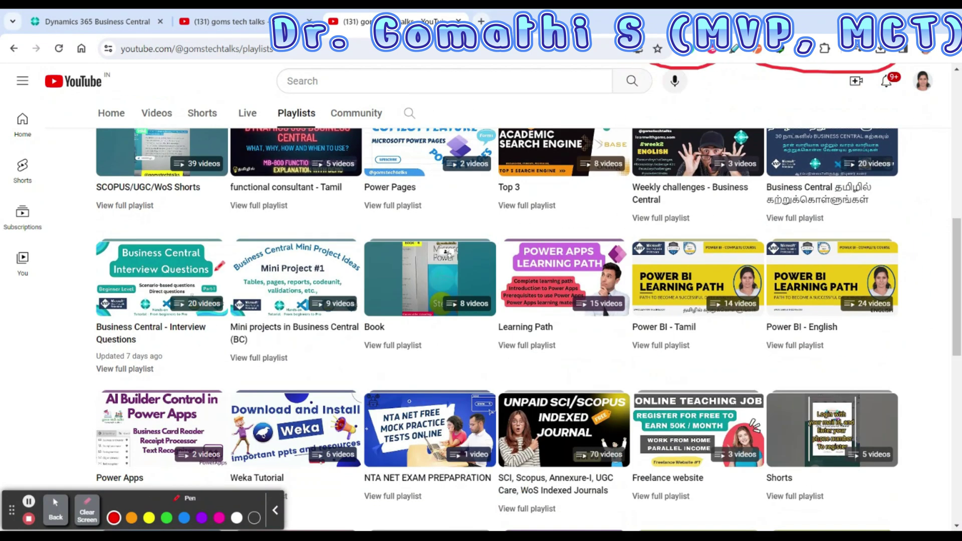
mouse_move(203, 224)
left_mouse_down()
mouse_move(29, 285)
mouse_move(133, 186)
left_mouse_up()
mouse_move(396, 222)
left_mouse_down()
mouse_move(253, 368)
mouse_move(290, 175)
left_mouse_up()
scroll(290, 175, "down", 10)
scroll(459, 202, "up", 2)
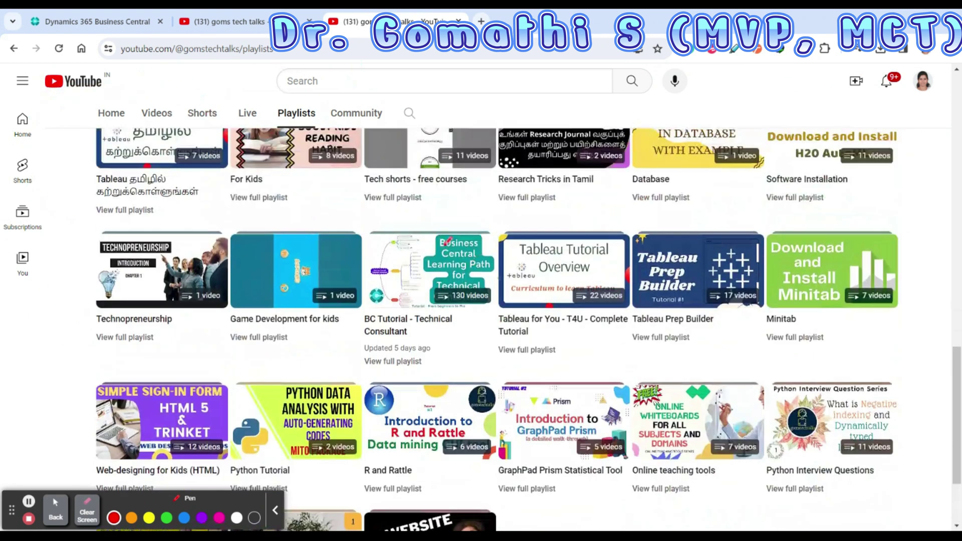
mouse_move(460, 202)
left_mouse_down()
mouse_move(318, 345)
mouse_move(398, 228)
left_mouse_up()
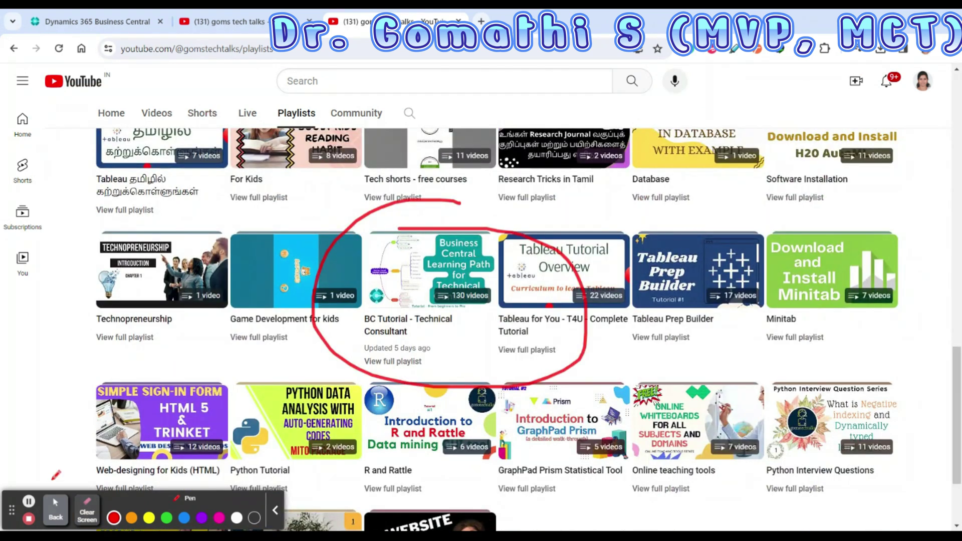
left_click(87, 508)
left_click(56, 508)
Return to the Business Central tab and annotate the top of the home page
left_click(83, 15)
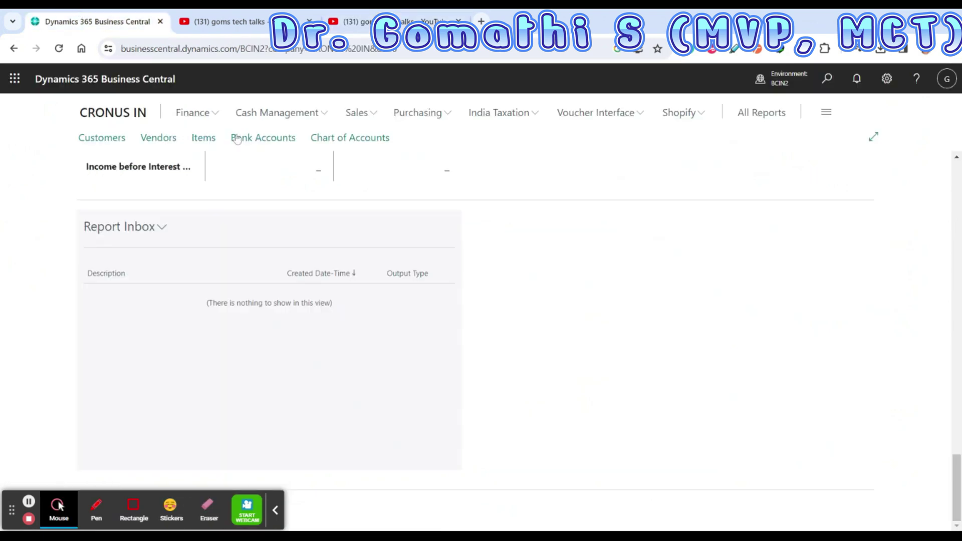
scroll(321, 436, "up", 10)
scroll(358, 440, "up", 10)
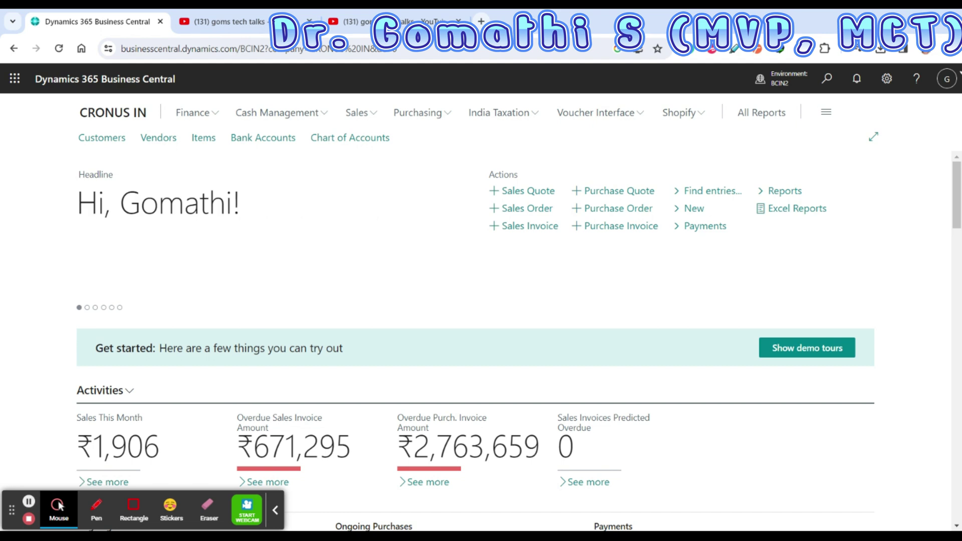
left_click(93, 519)
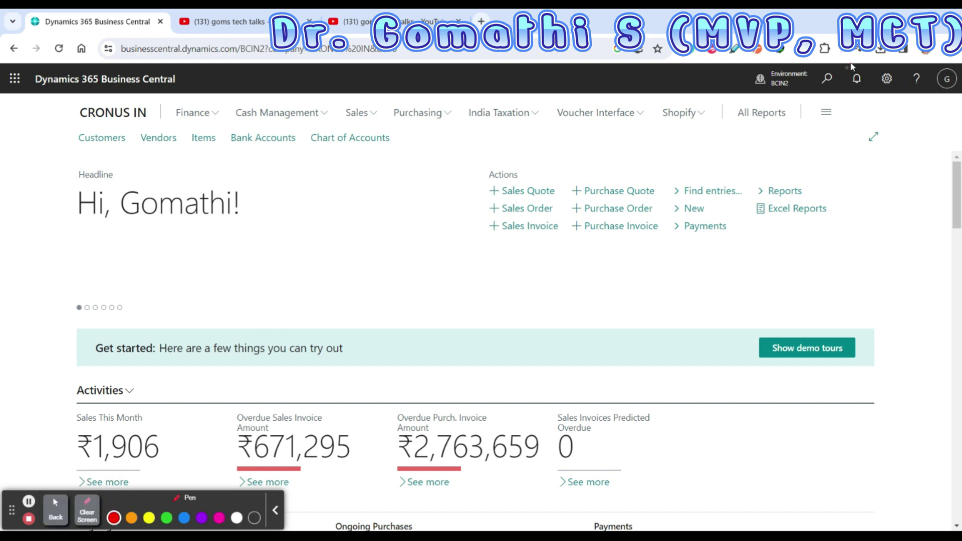
mouse_move(846, 66)
left_mouse_down()
mouse_move(822, 67)
mouse_move(851, 98)
mouse_move(853, 68)
left_mouse_up()
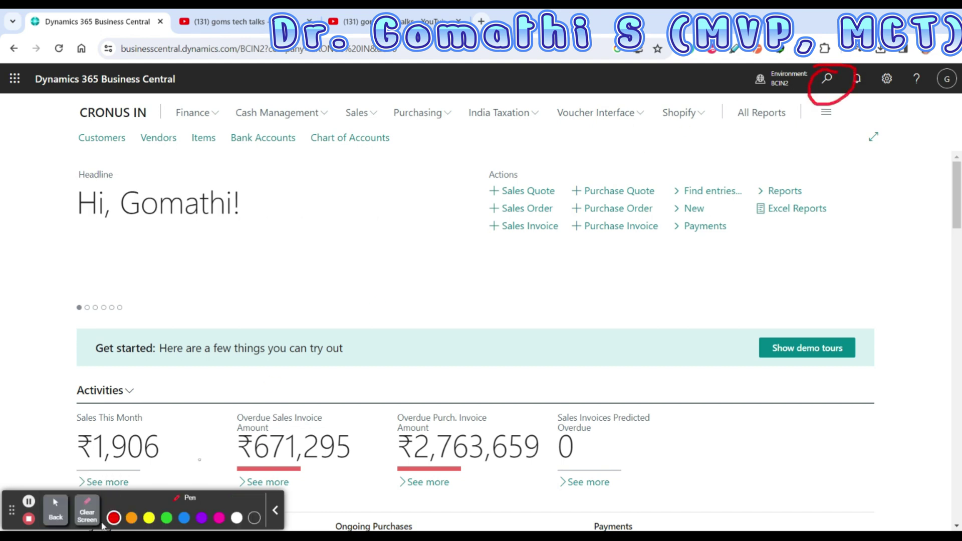
left_click(94, 518)
left_click(56, 510)
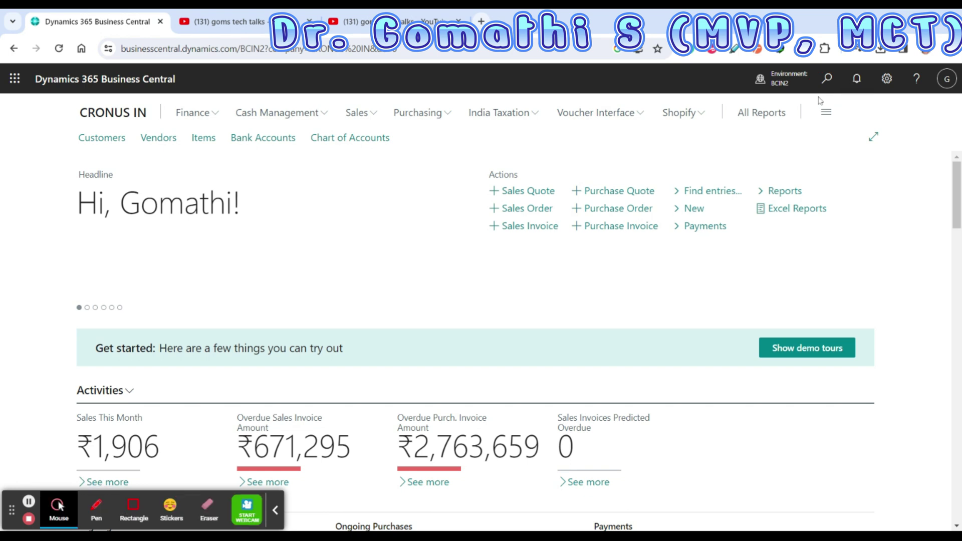
Search Tell Me for 'blanket' and open the Blanket Sales Orders list
left_click(823, 78)
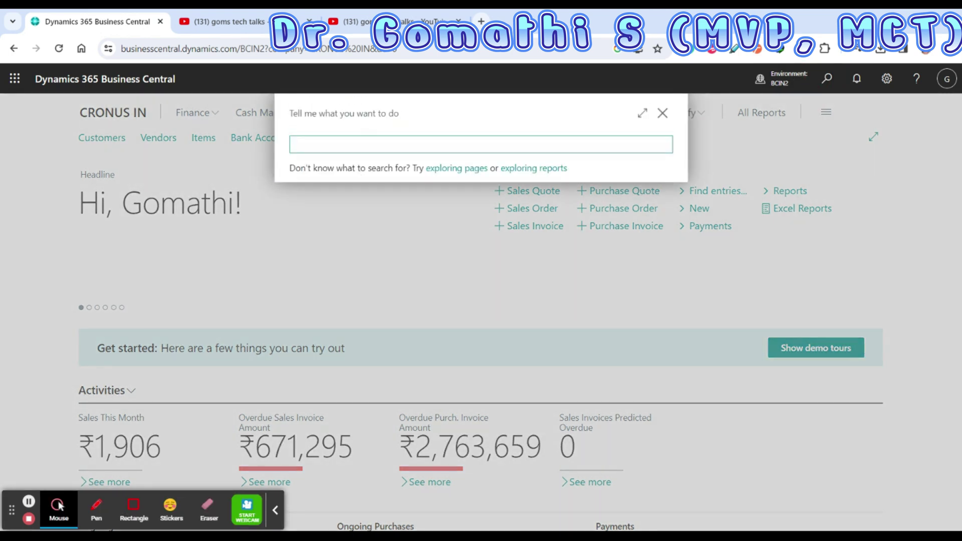
type("blanket")
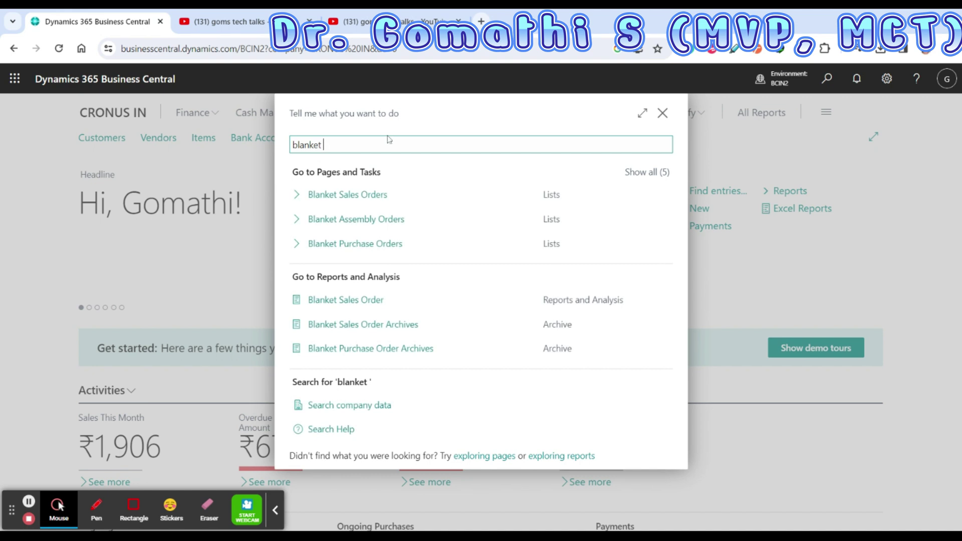
left_click(342, 200)
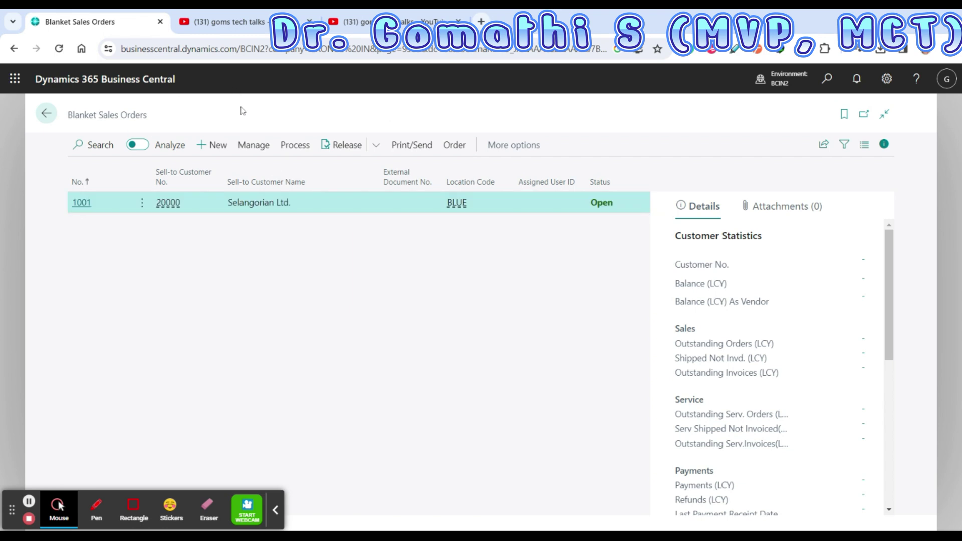
Create a new blanket sales order from the Blanket Sales Orders list with Alt+N
key("alt+p")
mouse_move(220, 123)
left_mouse_down()
mouse_move(257, 159)
mouse_move(209, 114)
left_mouse_up()
left_click(93, 512)
left_click(55, 508)
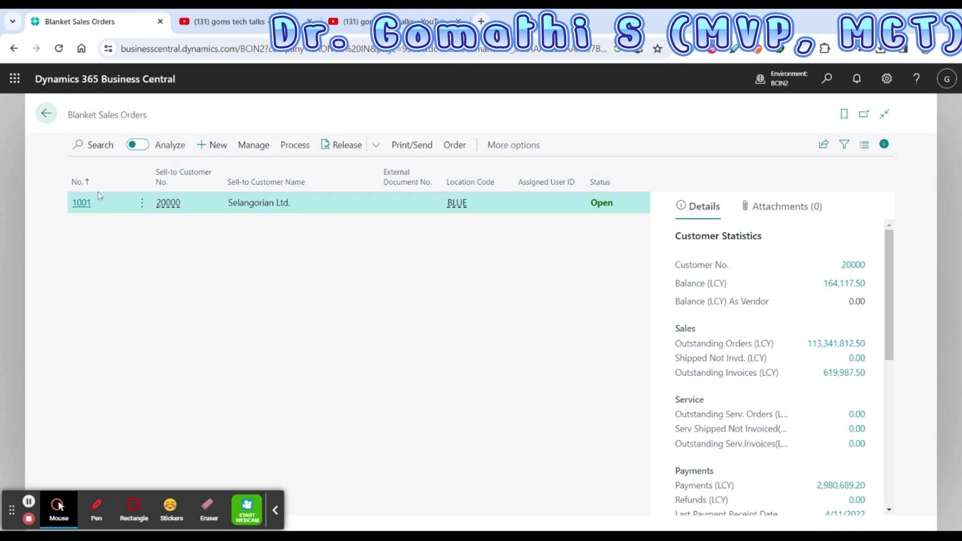
key("alt+n")
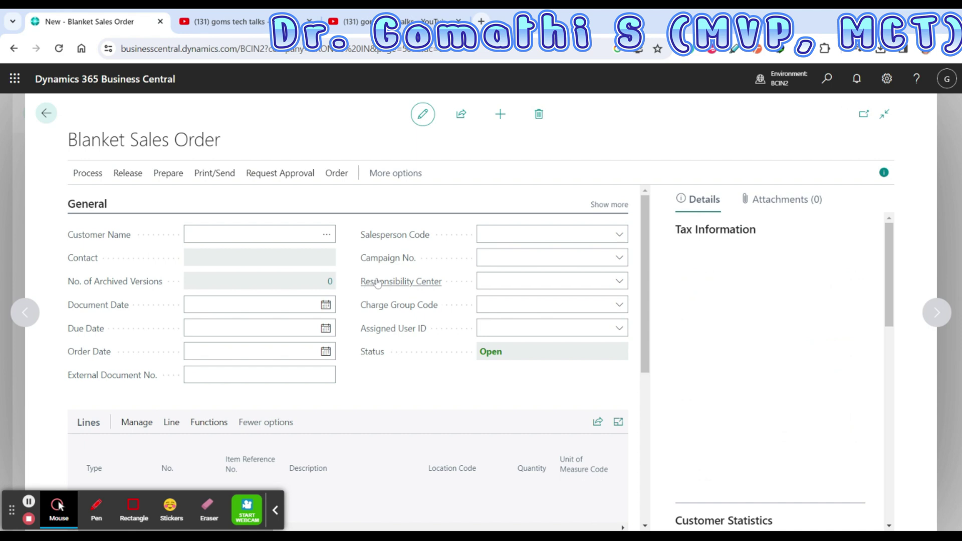
Select John Haddock Insurance Co. (30000) as the order's customer
mouse_move(382, 268)
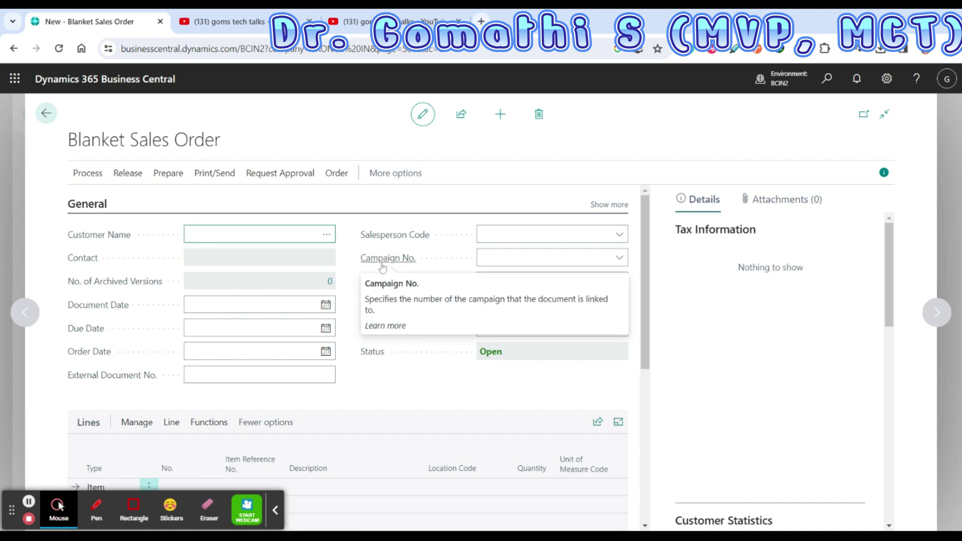
left_click(326, 235)
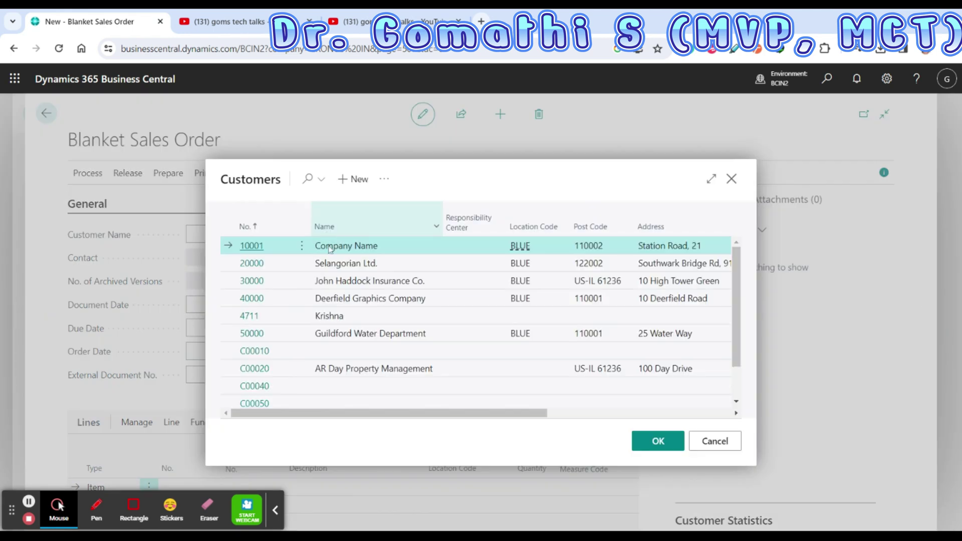
left_click(253, 282)
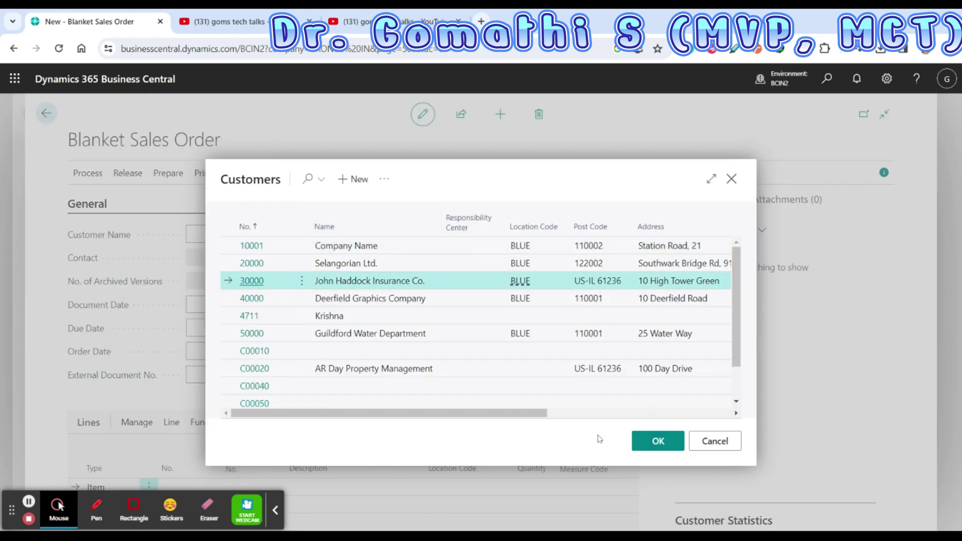
left_click(639, 443)
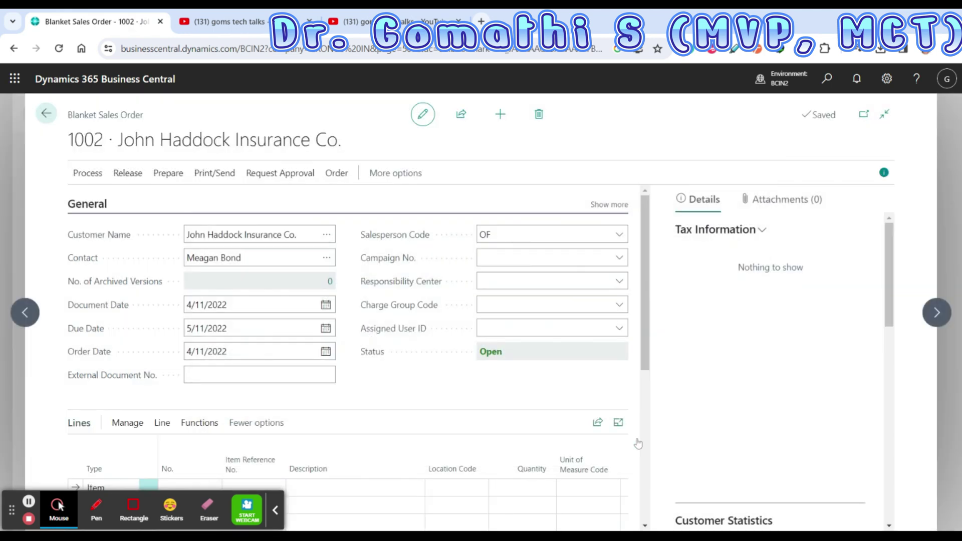
Set the Document Date to 11/14/2023
left_click(325, 304)
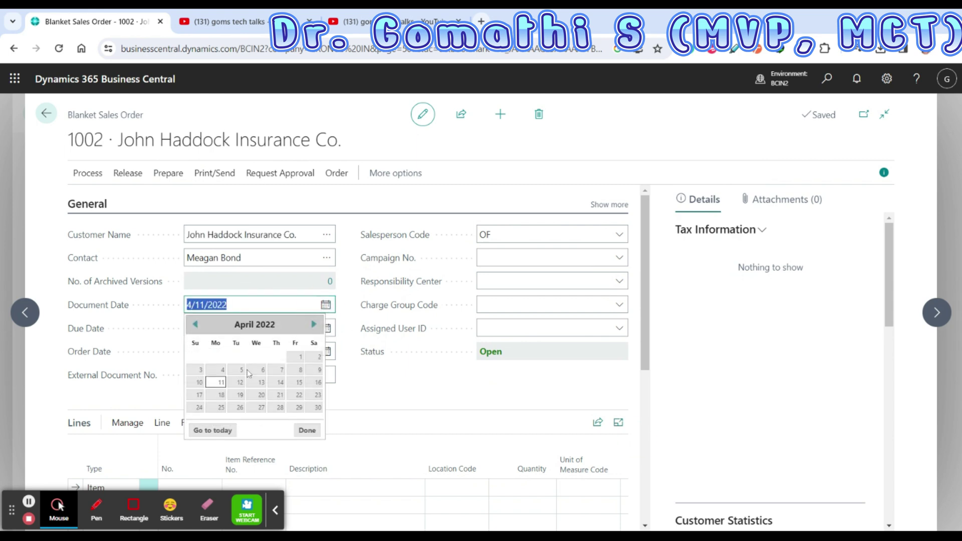
left_click(212, 430)
left_click(240, 382)
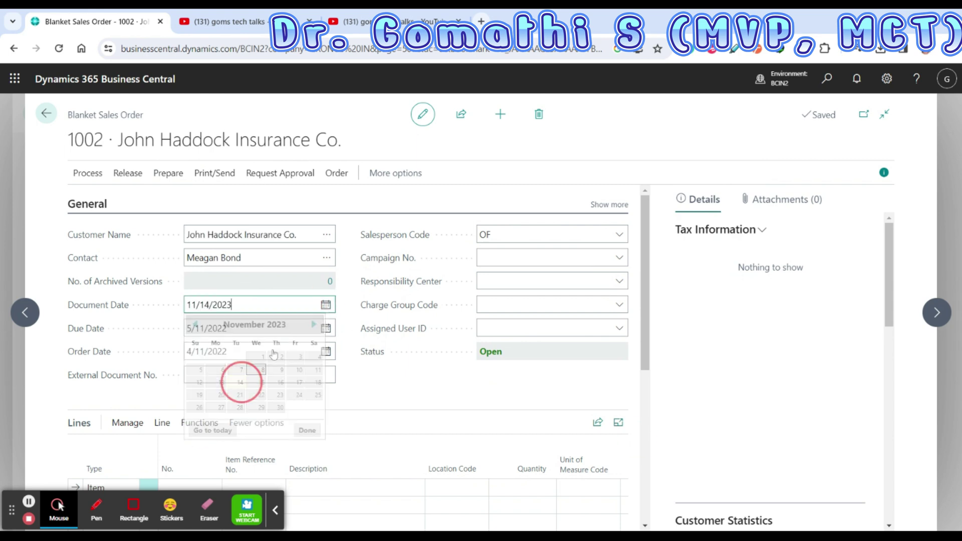
Set the Due Date to 11/30/2024
left_click(326, 328)
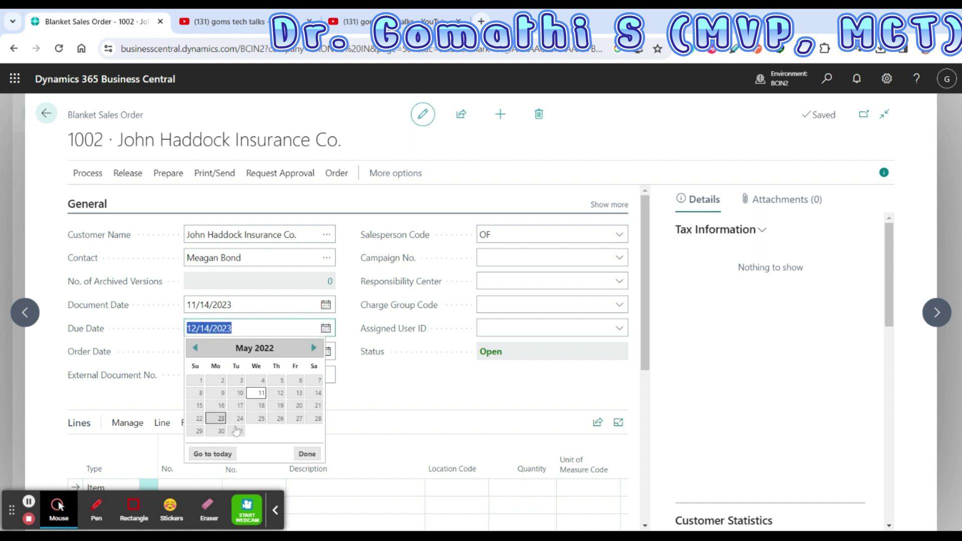
left_click(314, 347)
left_click(313, 347)
left_click(313, 348)
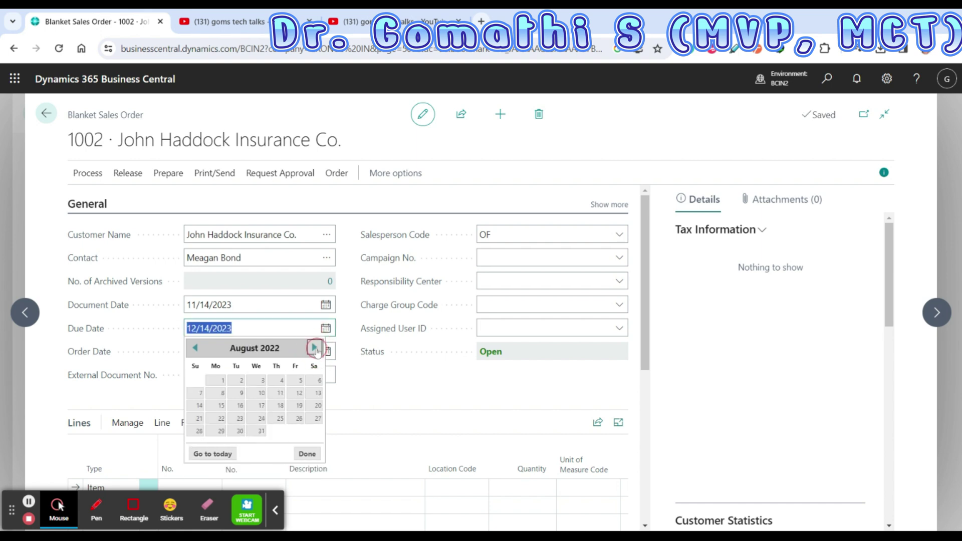
left_click(313, 348)
left_click(313, 348)
left_click(313, 348)
left_click(212, 453)
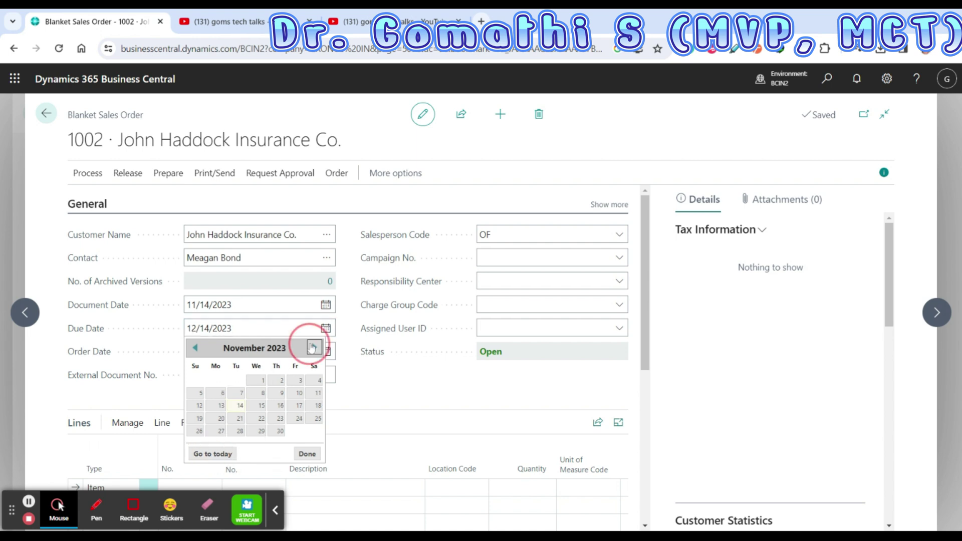
double_click(313, 348)
double_click(314, 348)
double_click(313, 347)
left_click(314, 348)
double_click(313, 348)
double_click(313, 347)
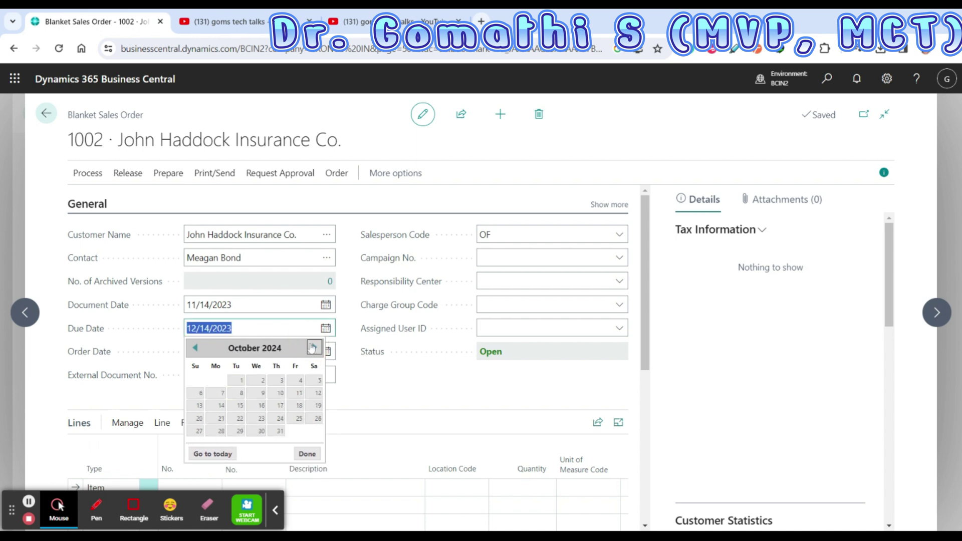
left_click(313, 347)
left_click(318, 431)
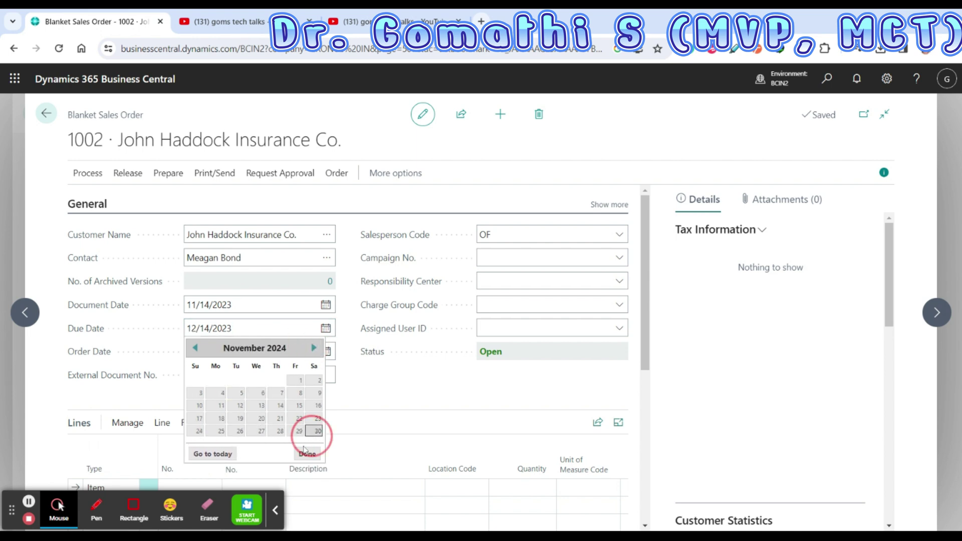
left_click(307, 453)
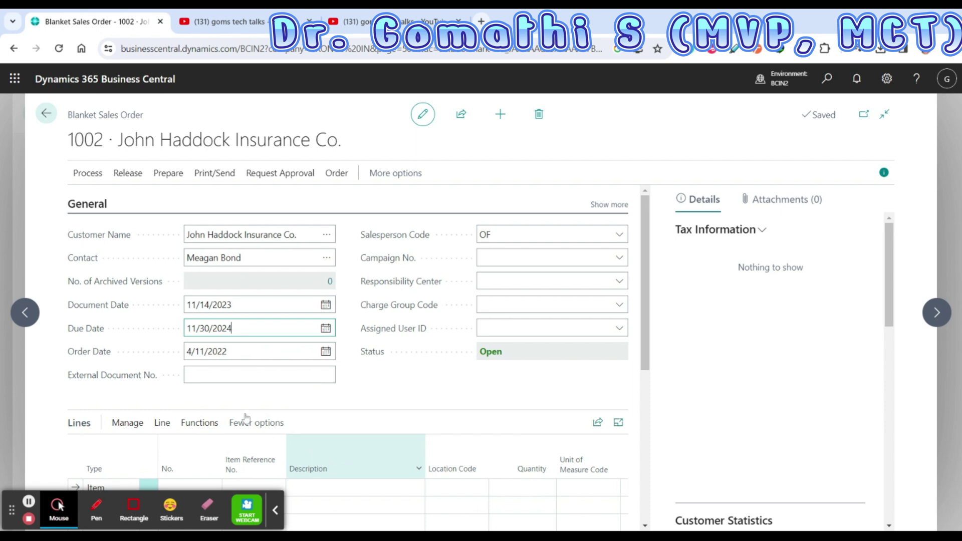
Set the Order Date to 11/14/2023
left_click(324, 352)
left_click(213, 476)
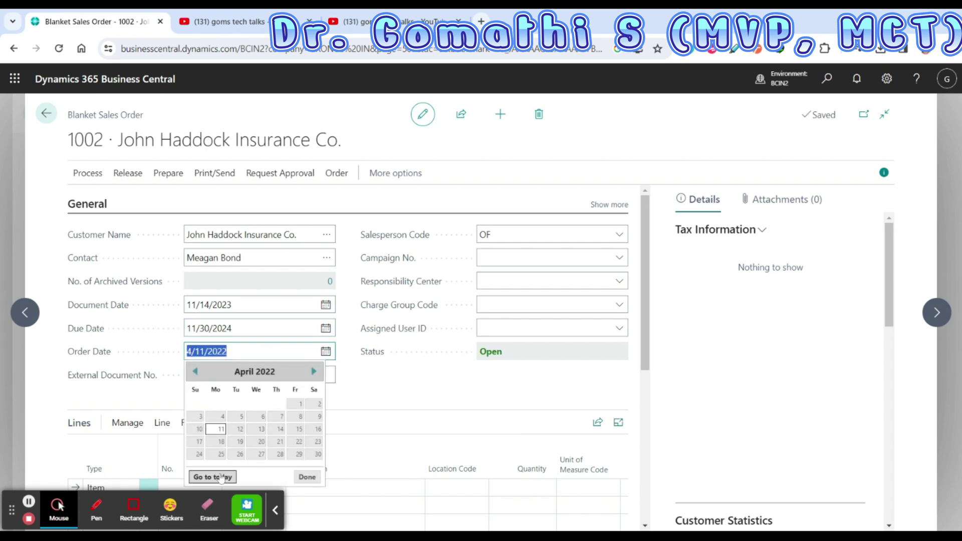
left_click(240, 428)
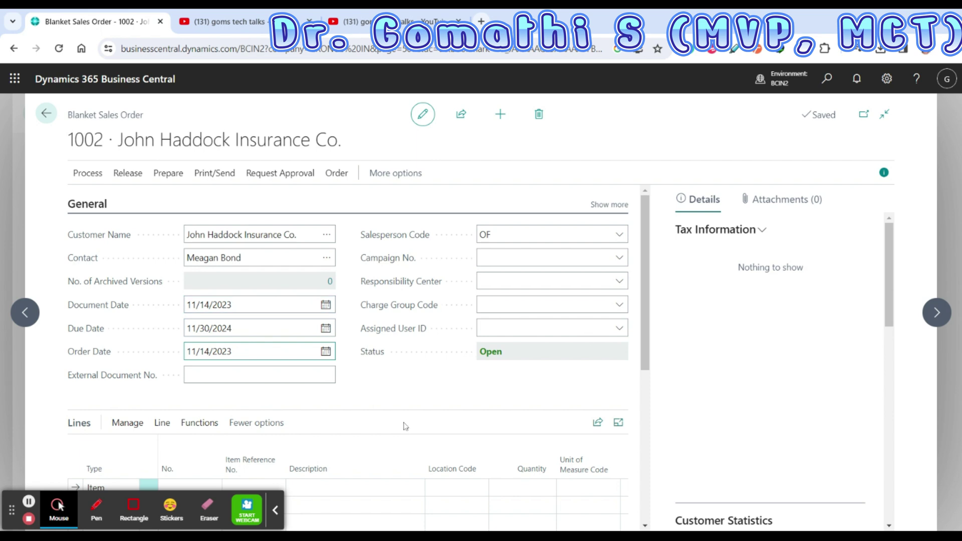
Add item 1896-S ATHENS Desk on the first line, location BLUE, 45,090.00 per PCS
scroll(449, 290, "down", 5)
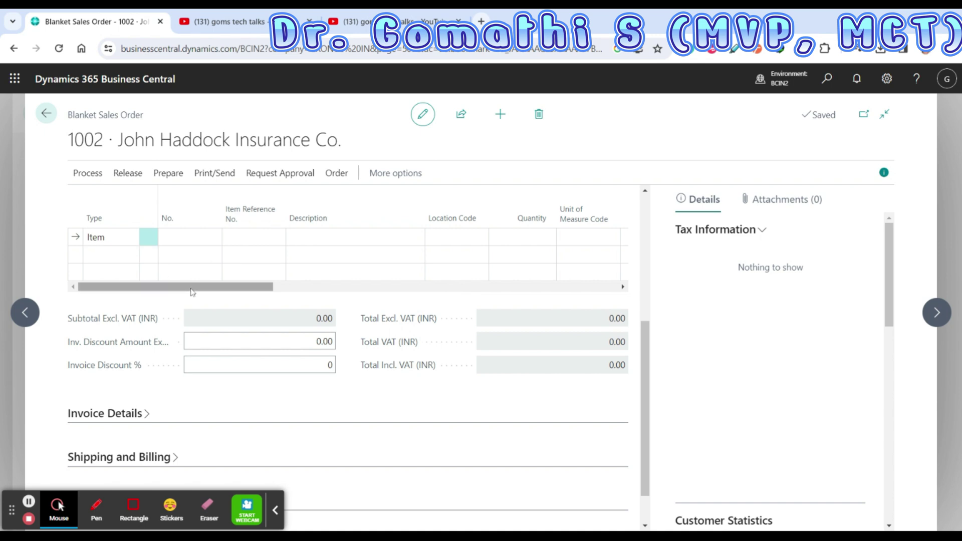
left_click_drag(190, 288, 209, 291)
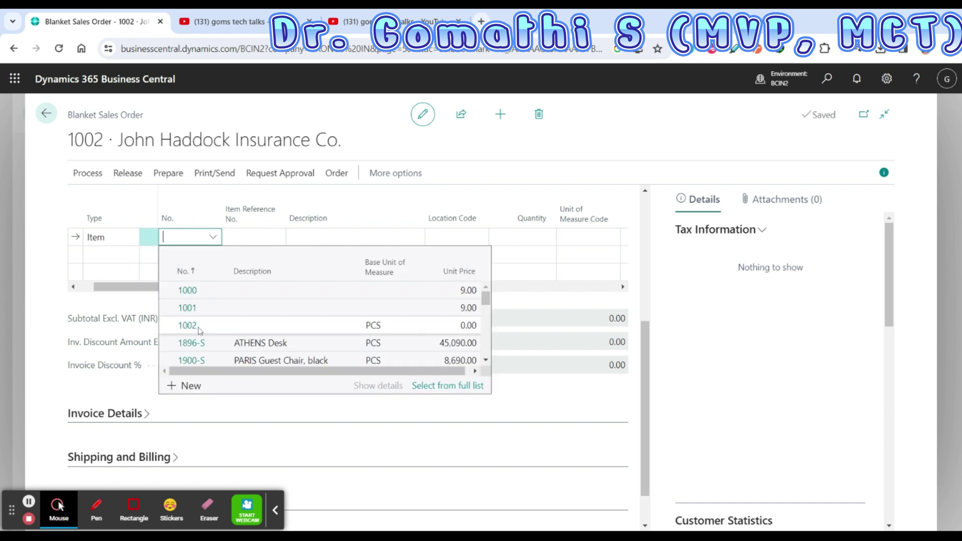
scroll(200, 310, "down", 1)
scroll(182, 280, "up", 1)
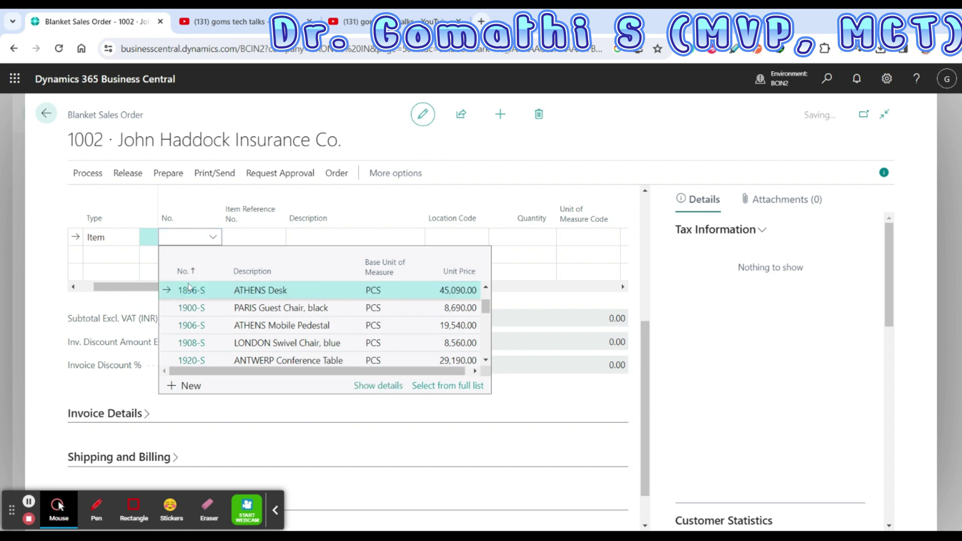
left_click(194, 293)
left_click(194, 294)
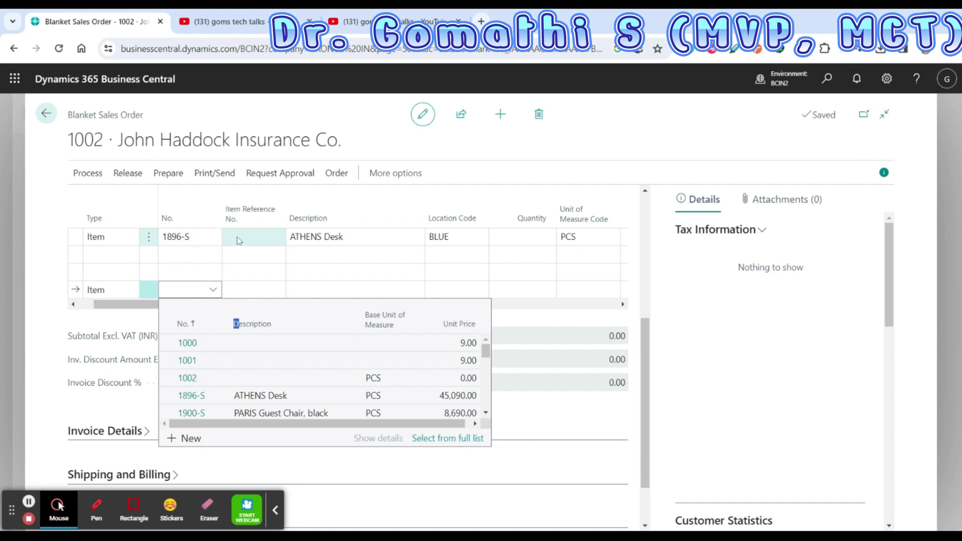
left_click(129, 310)
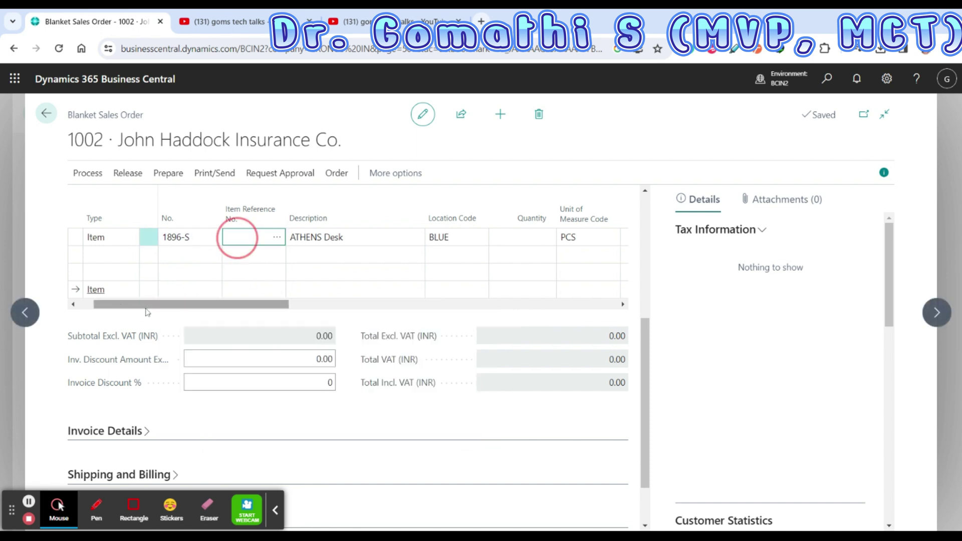
left_click(93, 258)
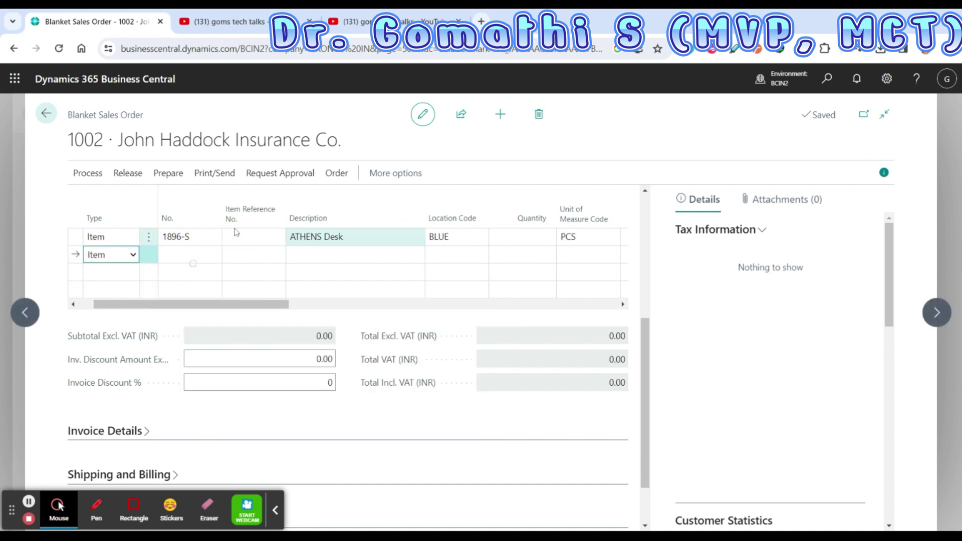
left_click(249, 236)
left_click_drag(210, 304, 296, 311)
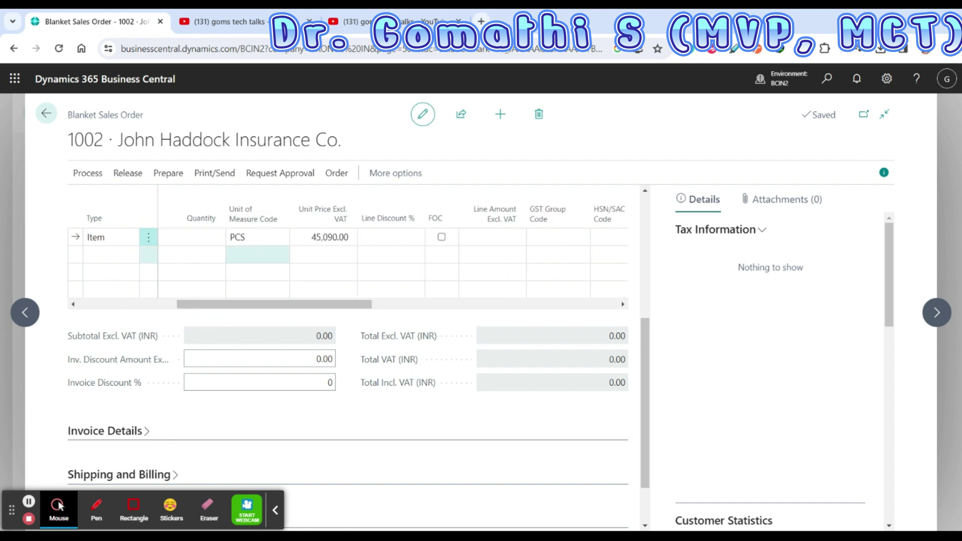
Enter a quantity of 100000 on the ATHENS Desk line
left_click(197, 236)
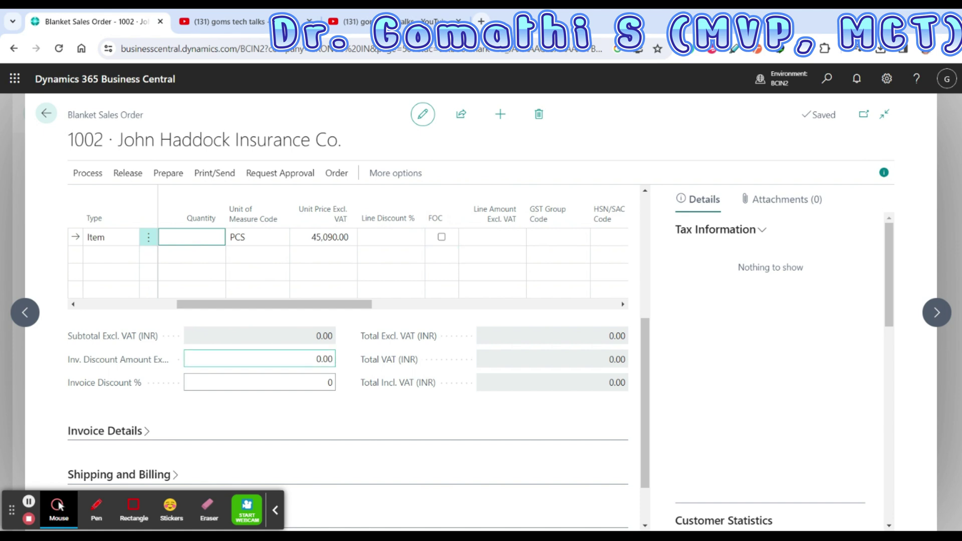
type("100000")
left_click_drag(287, 307, 539, 316)
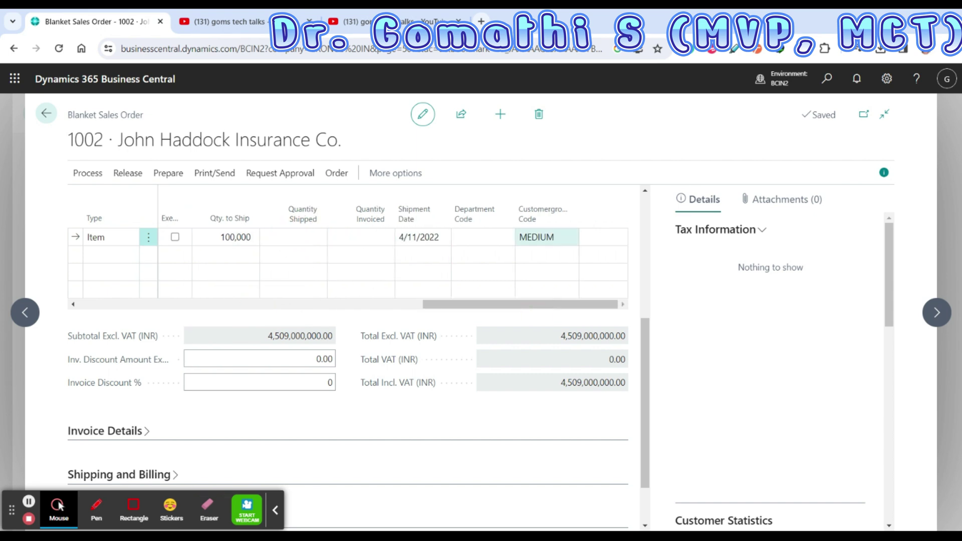
left_click(474, 308)
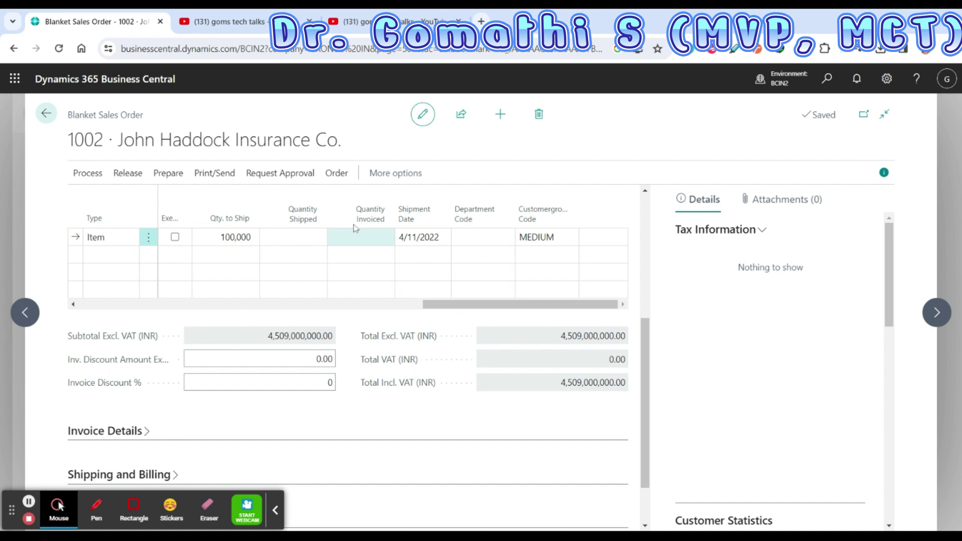
Change the line's shipment date to 11/15/2023 and clear Qty. to Ship
left_click(426, 237)
left_click(443, 238)
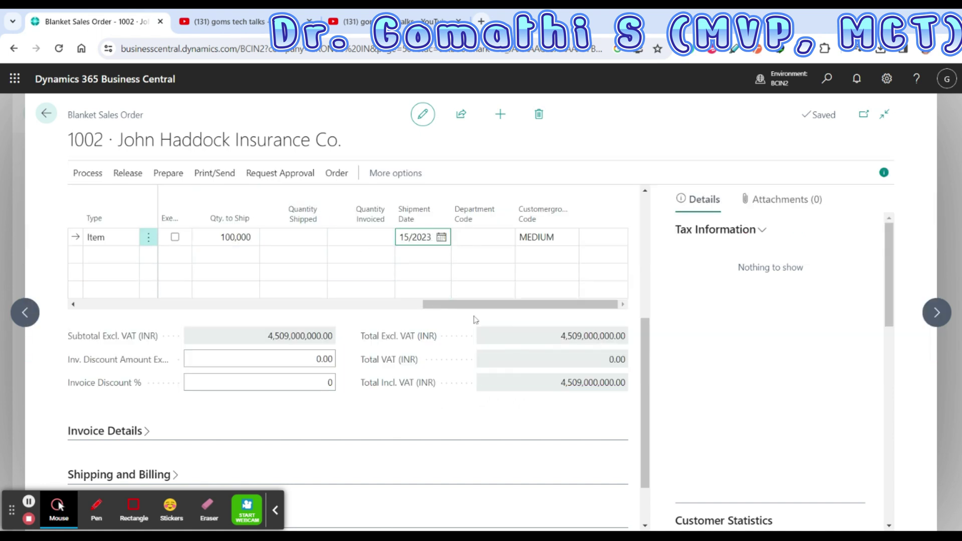
key("shift+Tab")
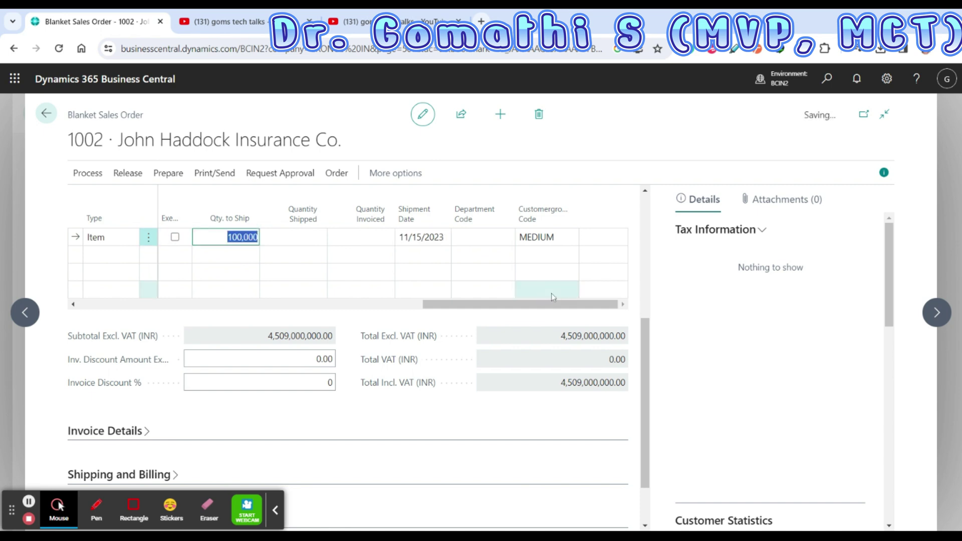
key("Delete")
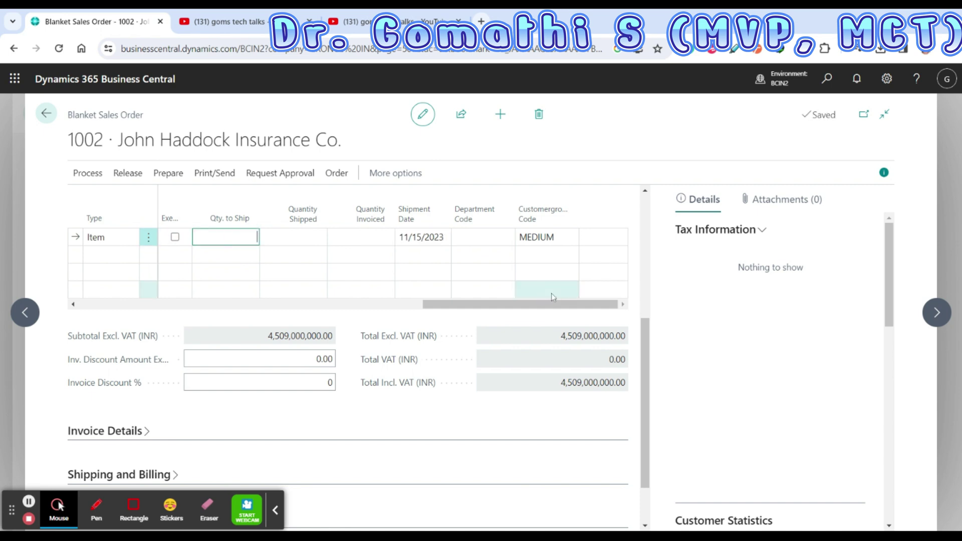
left_click(314, 240)
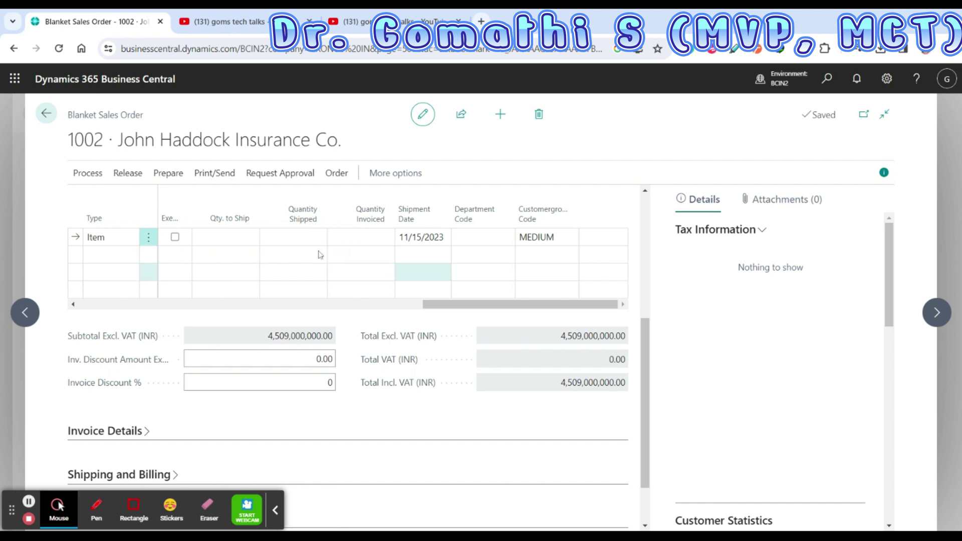
left_click_drag(461, 304, 149, 306)
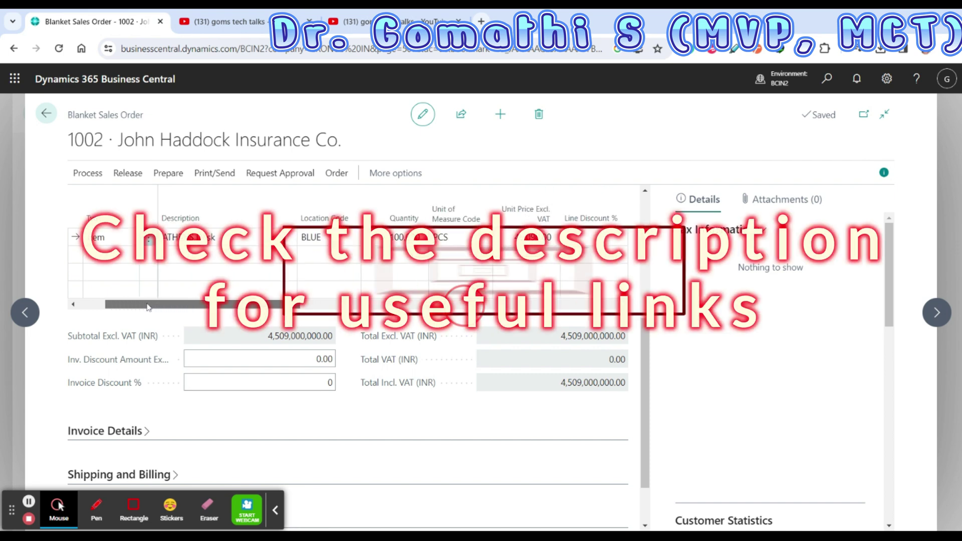
scroll(464, 305, "right", 10)
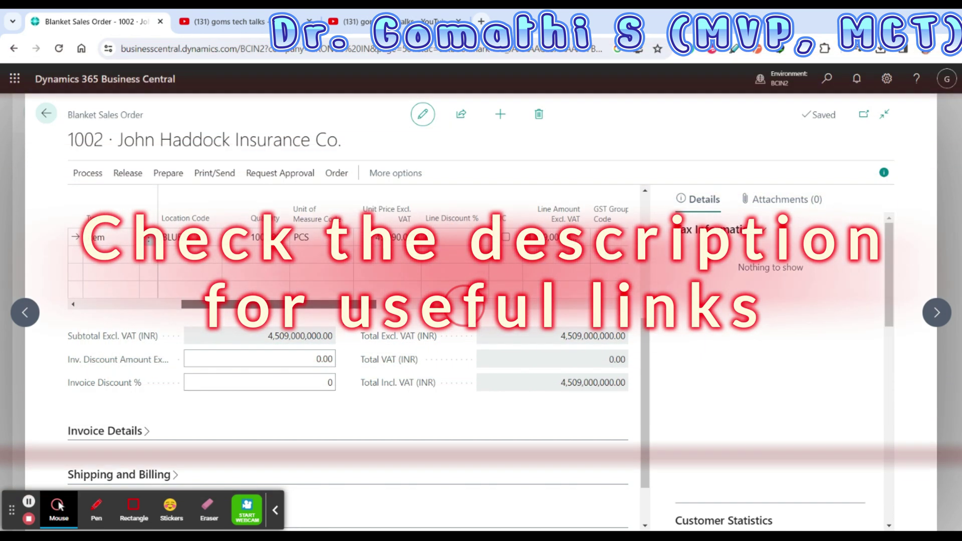
scroll(390, 418, "down", 1)
scroll(389, 418, "down", 1)
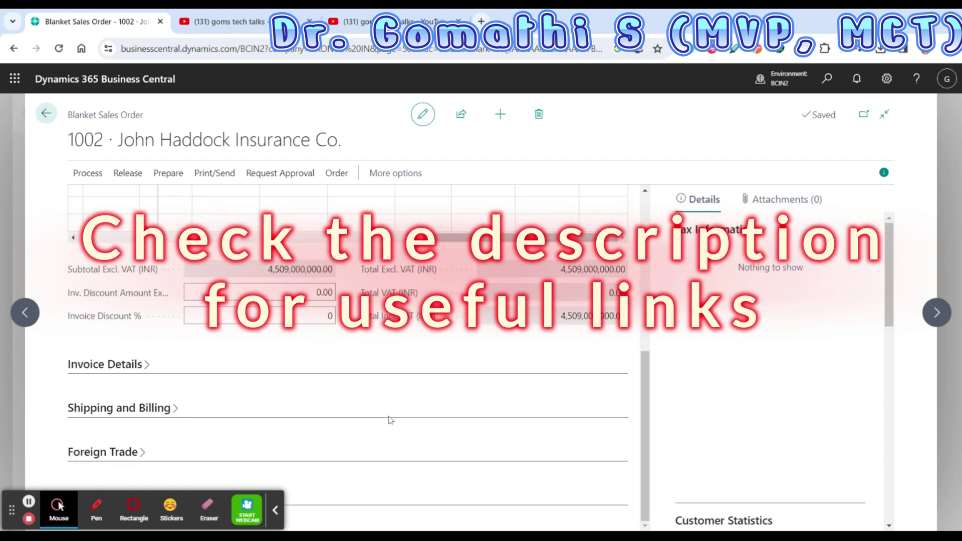
left_click(276, 509)
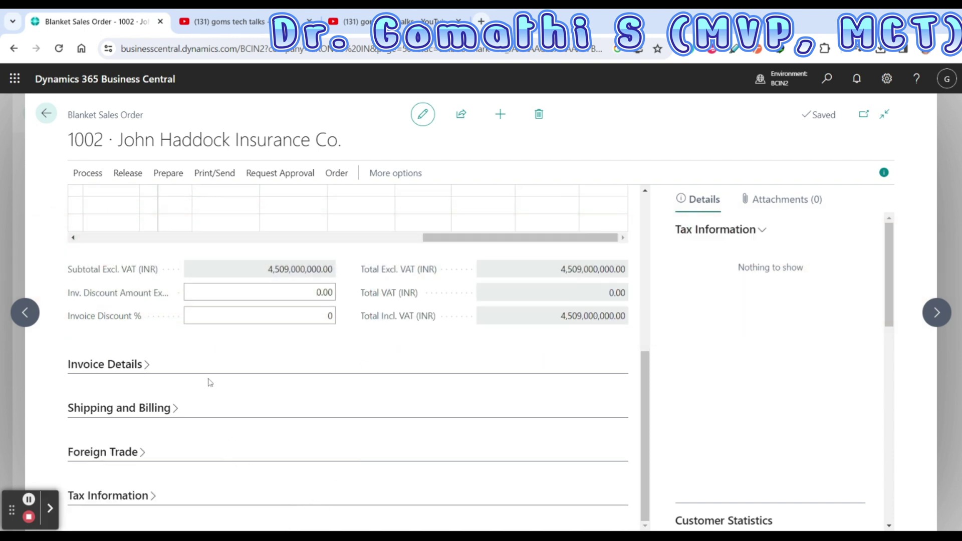
left_click(86, 175)
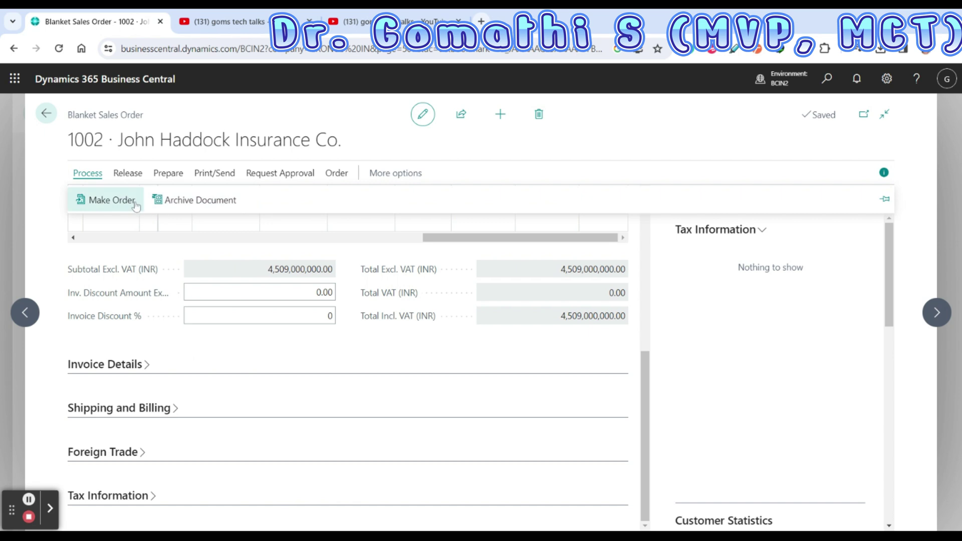
left_click(109, 200)
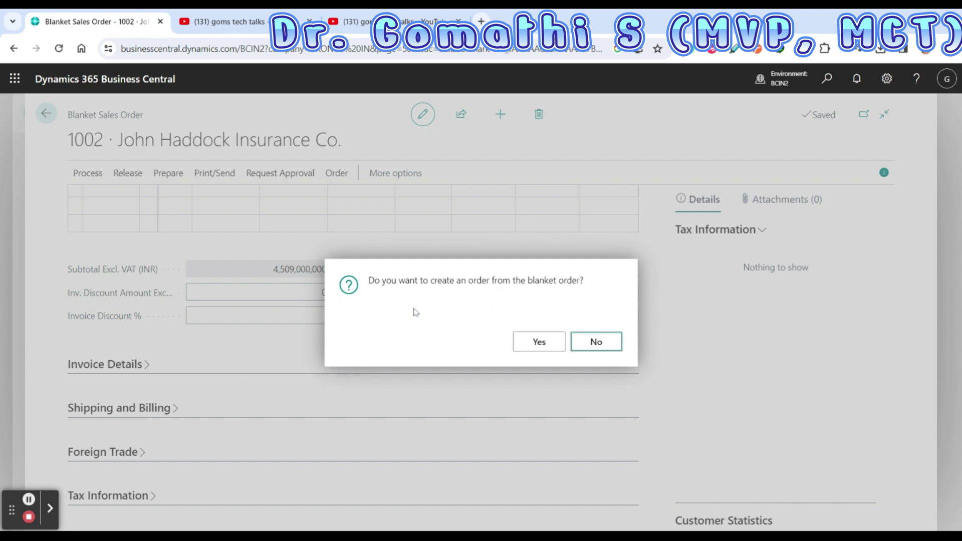
left_click(537, 348)
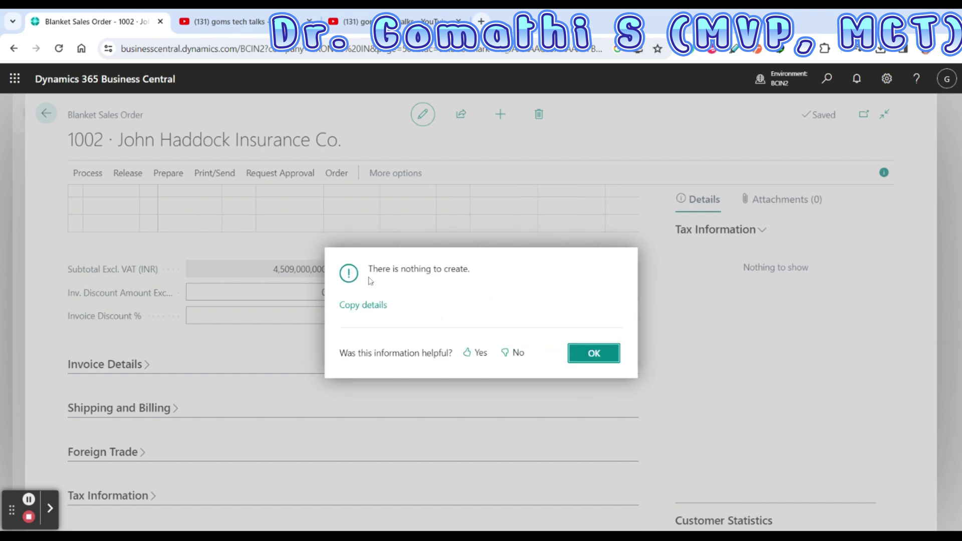
left_click(609, 363)
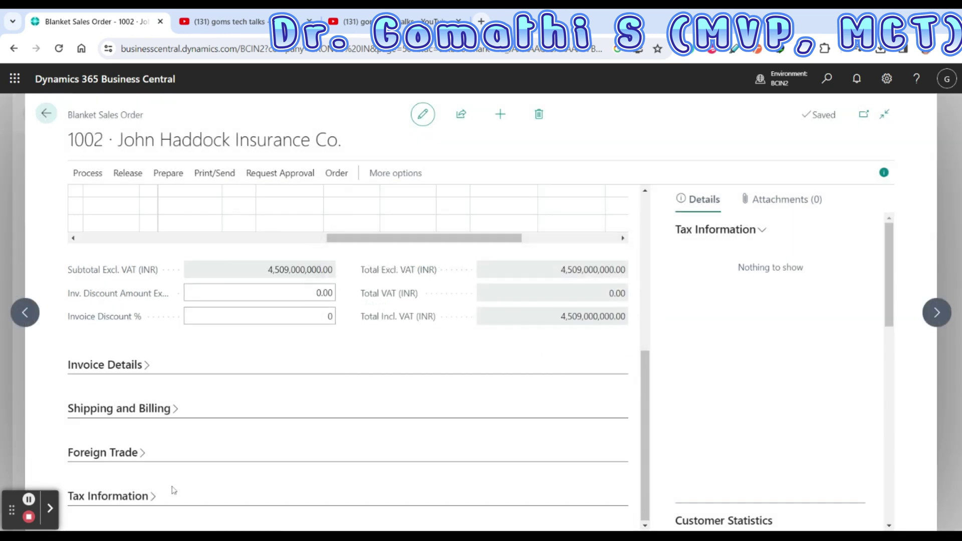
Enter 6000 as the ATHENS Desk line's Qty. to Ship
scroll(386, 320, "up", 5)
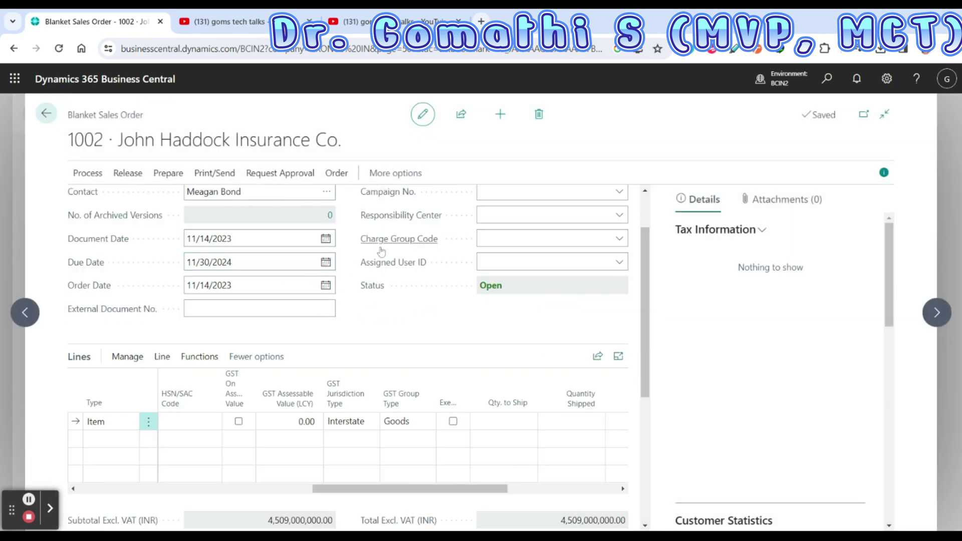
left_click_drag(377, 492, 428, 492)
left_click(406, 421)
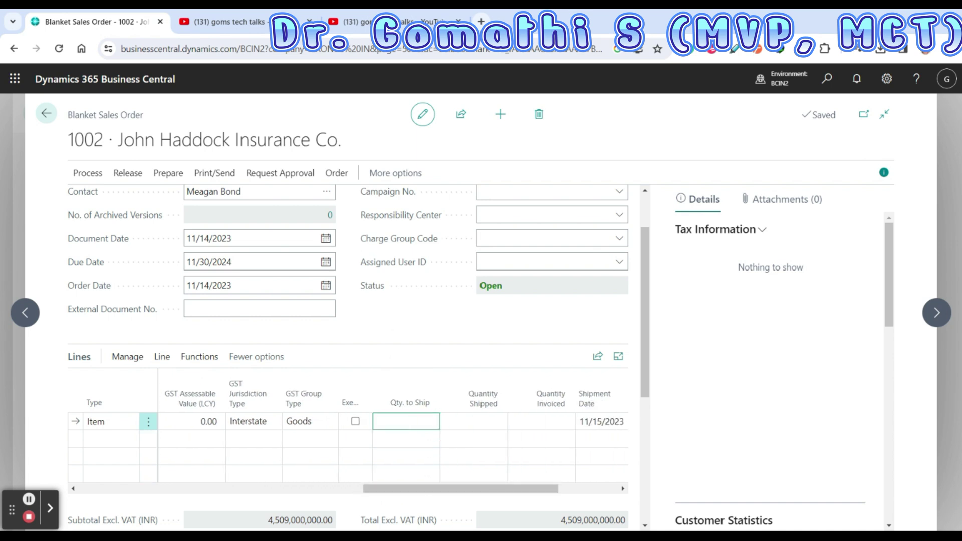
type("100")
key("BackSpace")
key("BackSpace")
key("BackSpace")
type("6000")
scroll(381, 444, "down", 5)
Run Make Order on blanket order 1002, confirm, and dismiss the order-created message
left_click(88, 173)
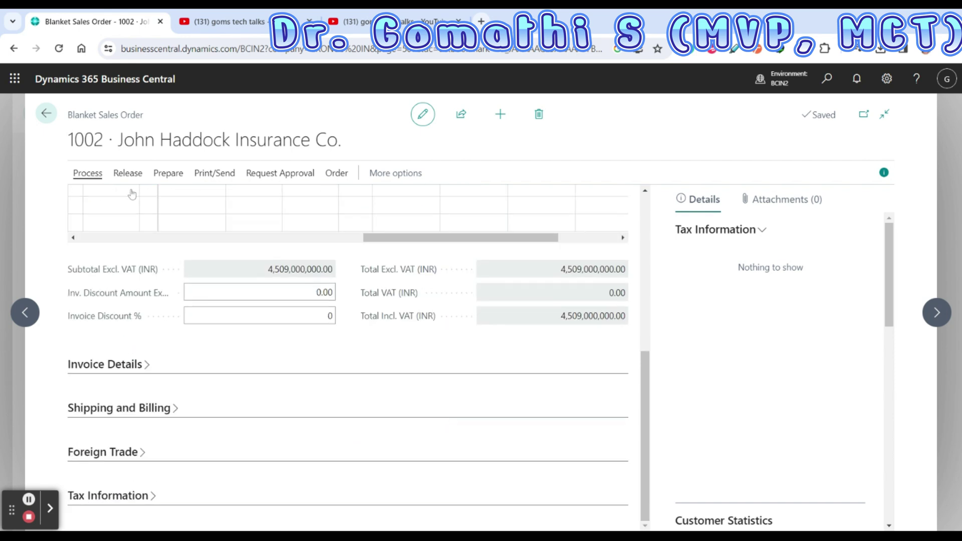
left_click(113, 200)
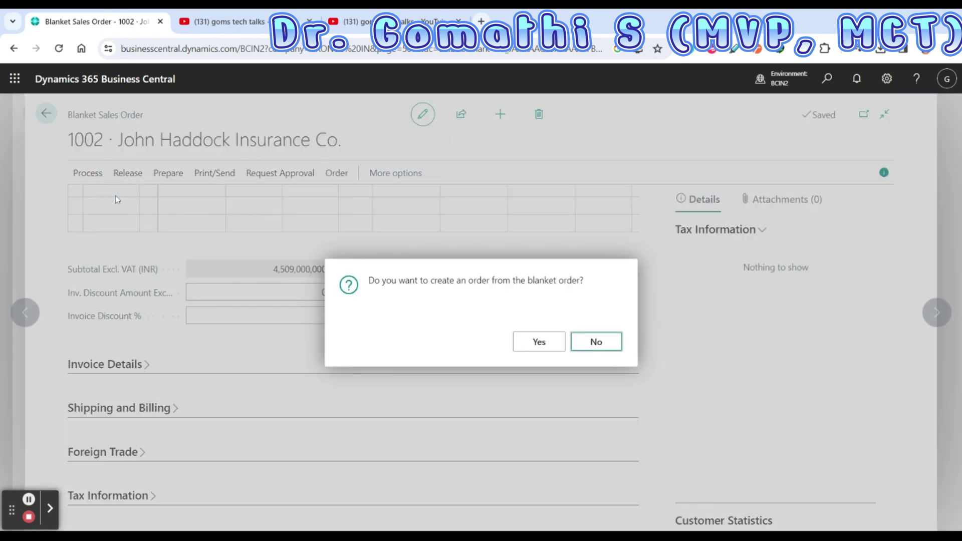
left_click(541, 343)
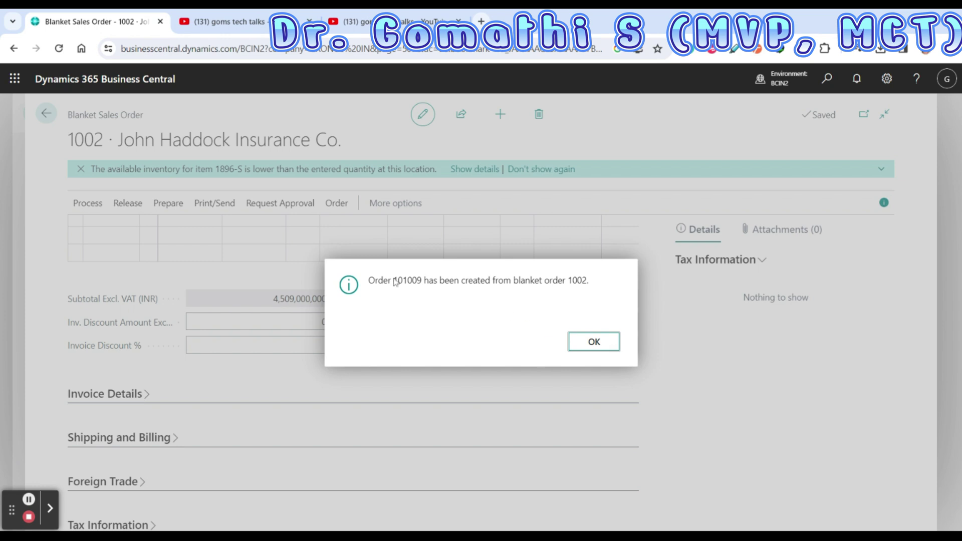
left_click_drag(393, 280, 432, 283)
left_click(586, 340)
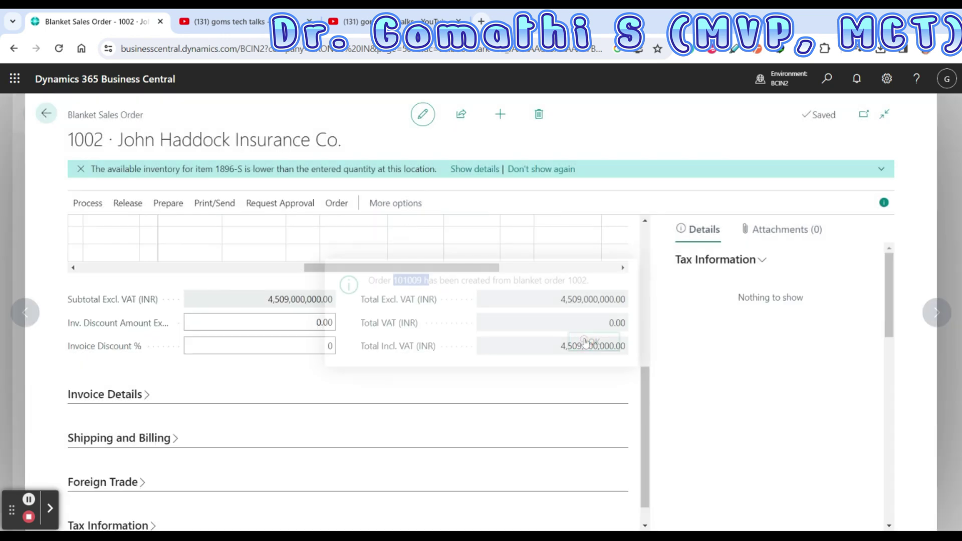
Go back to the Blanket Sales Orders list showing orders 1001 and 1002
left_click(139, 260)
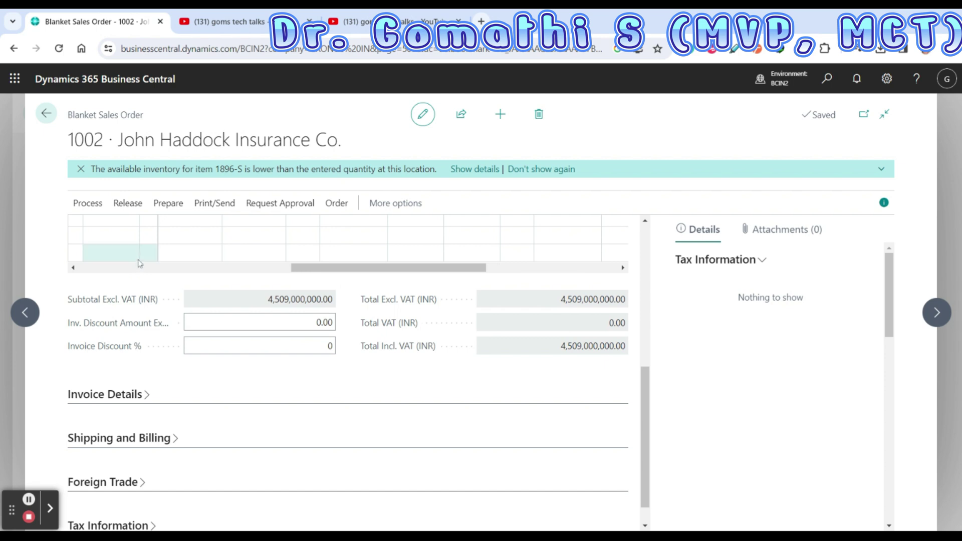
left_click(146, 243)
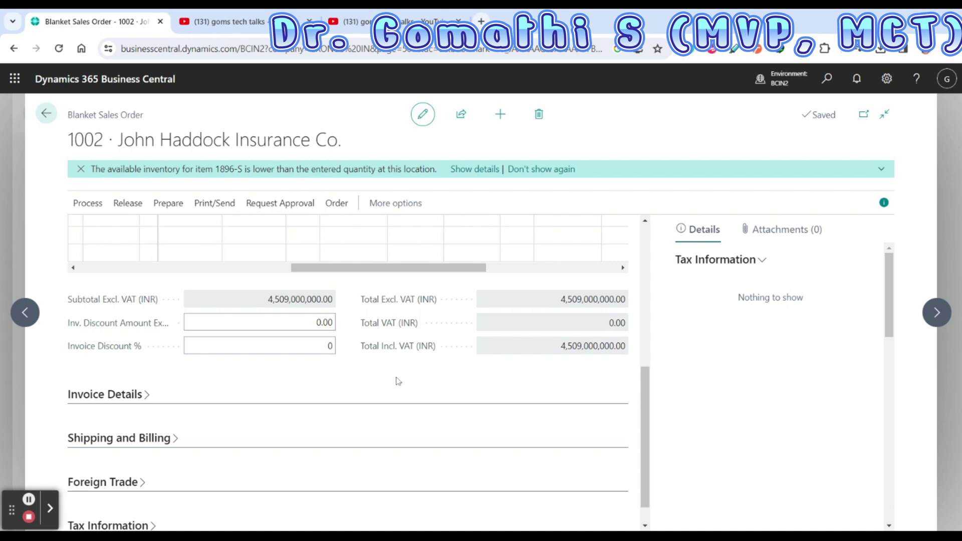
scroll(398, 381, "up", 5)
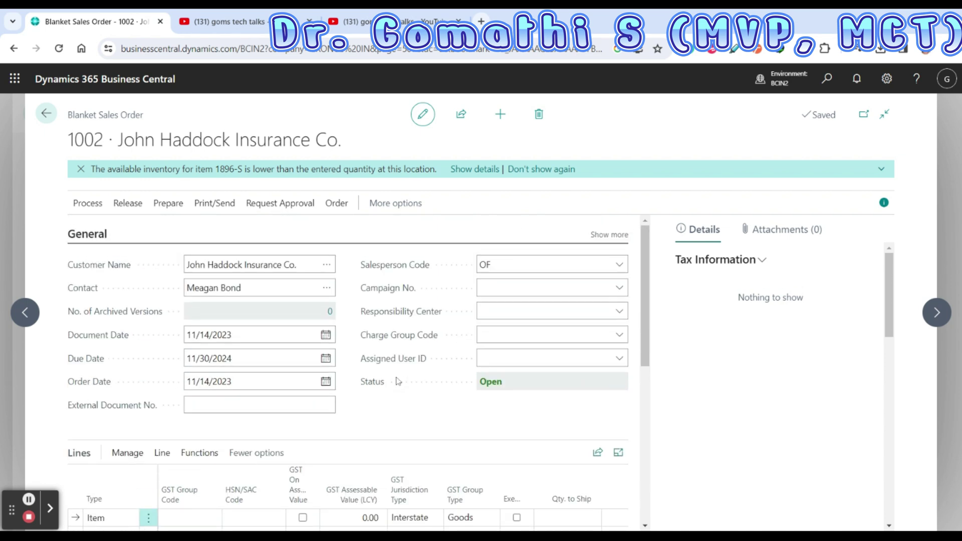
left_click(46, 112)
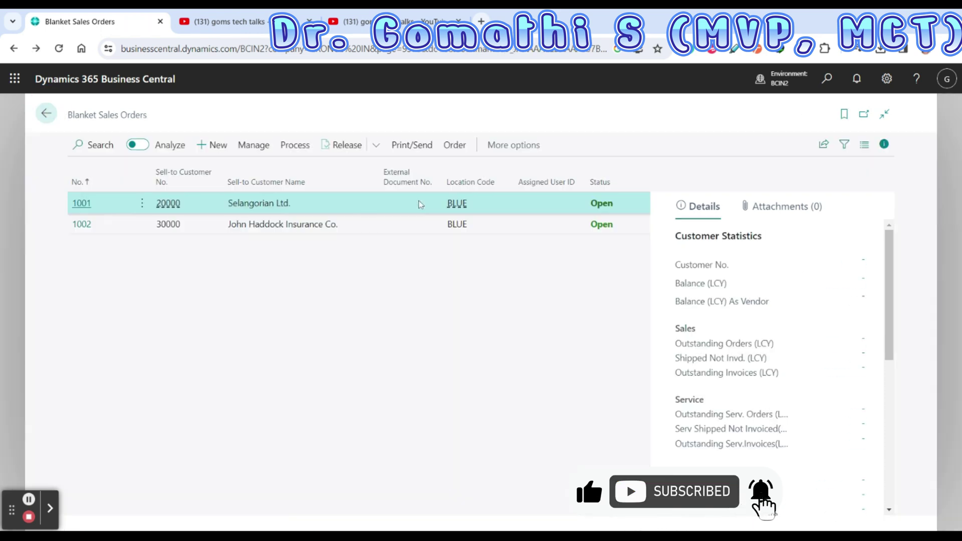